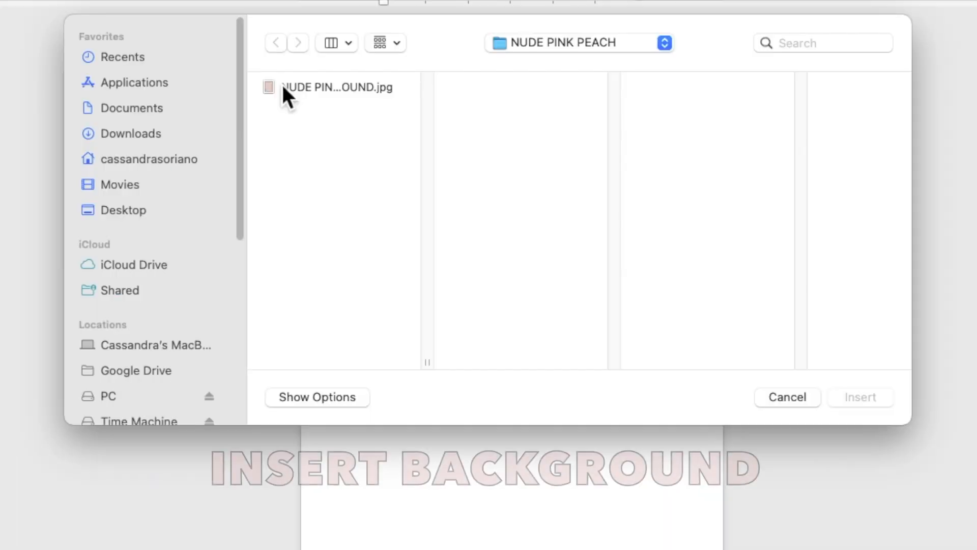
Insert the picture NUDE PINK PEACH FLOWERS BACKGROUND.jpg and set its text wrapping to Behind Text.
click(321, 135)
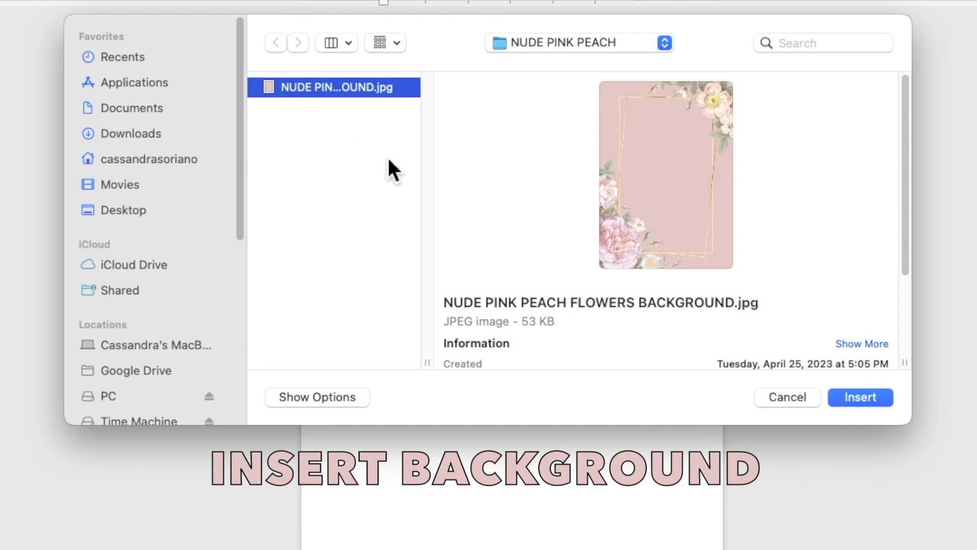
click(872, 402)
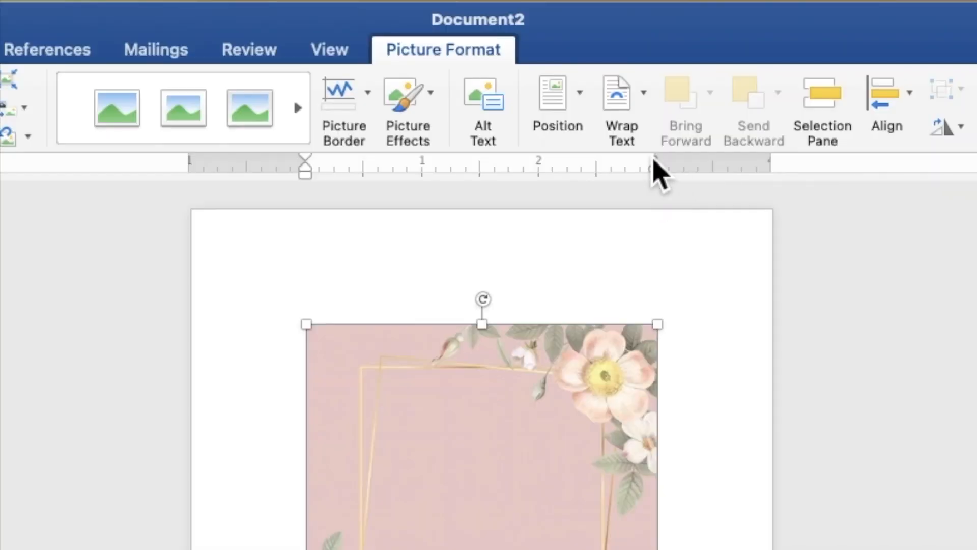
click(639, 112)
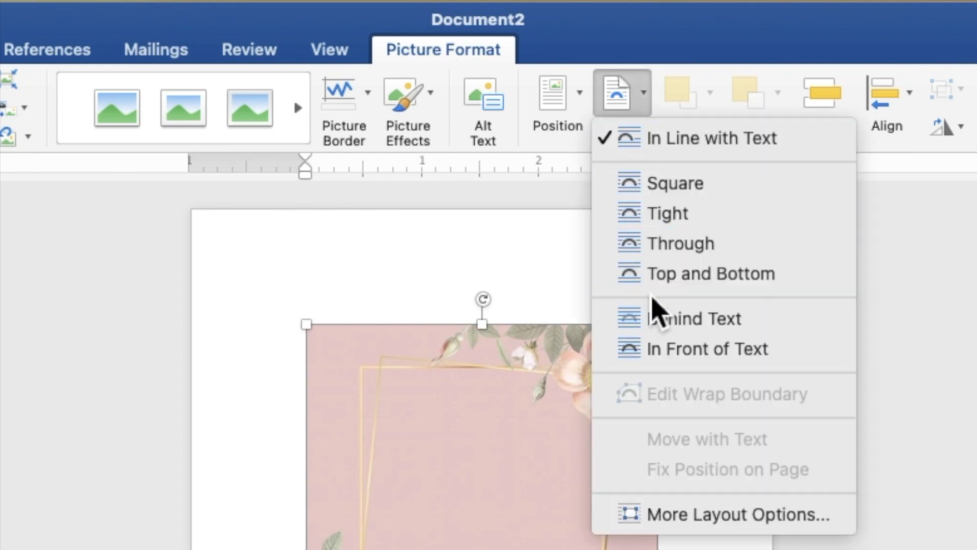
click(654, 326)
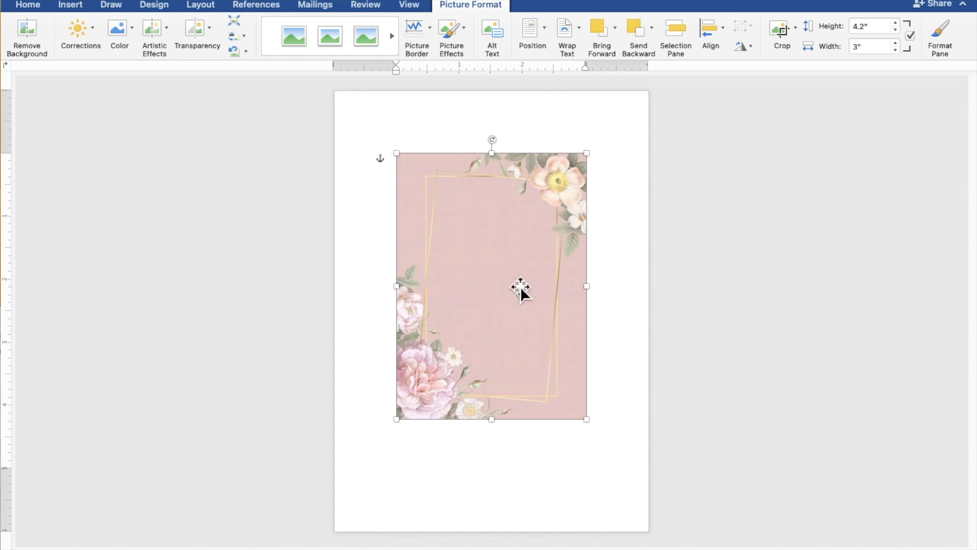
Align the floral picture with the page's top-left corner and enlarge it to 5" wide by 7" high, filling the page.
drag(520, 289, 457, 224)
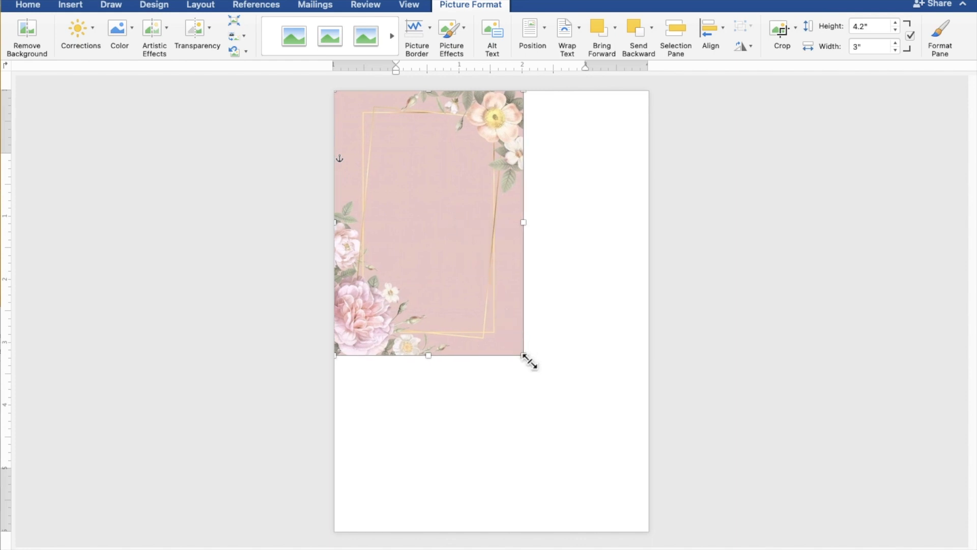
drag(529, 364, 643, 537)
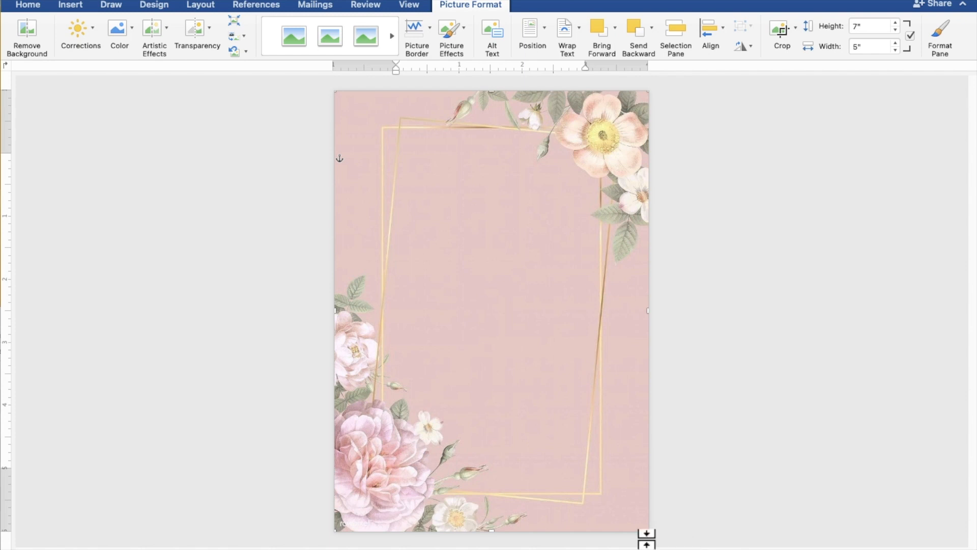
click(741, 423)
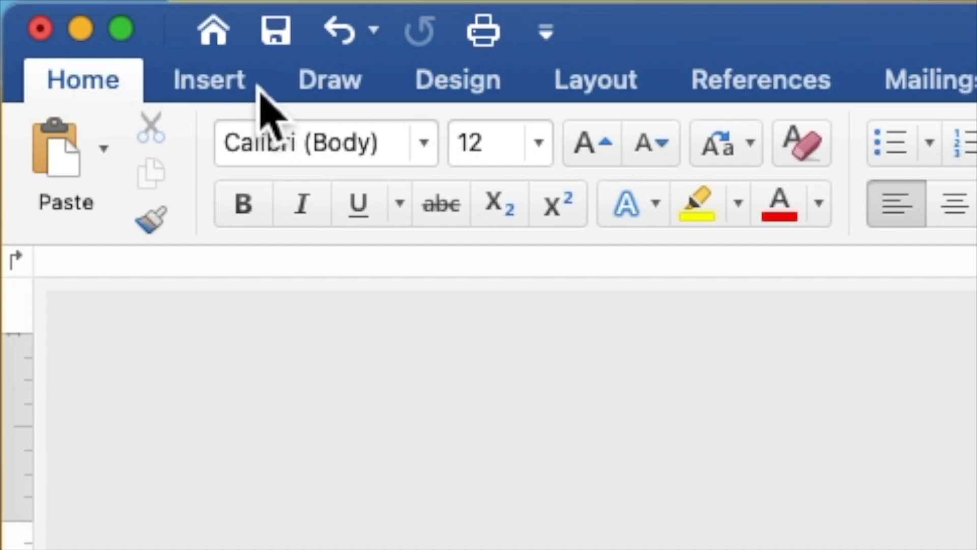
Draw a rectangle about 4.46" wide and 5" high over the middle of the floral background.
click(259, 87)
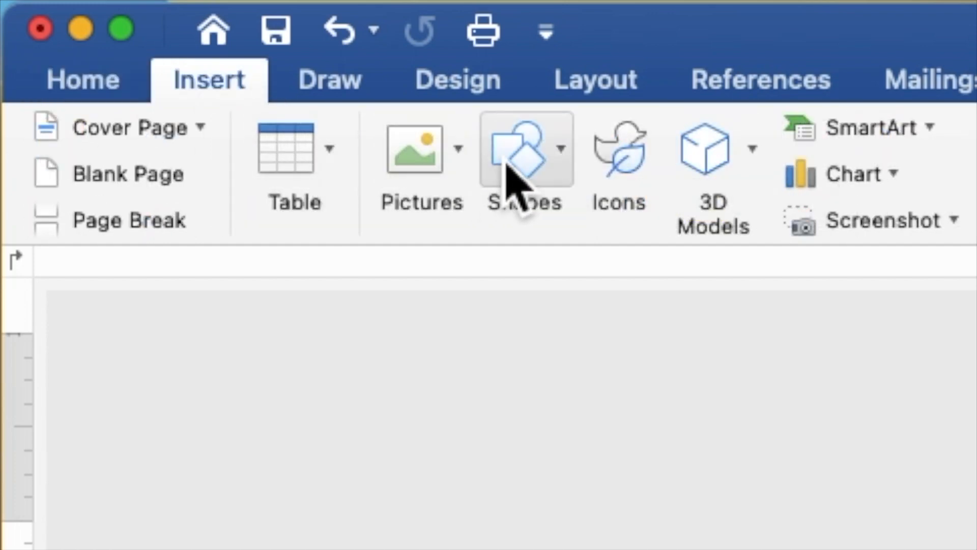
click(511, 160)
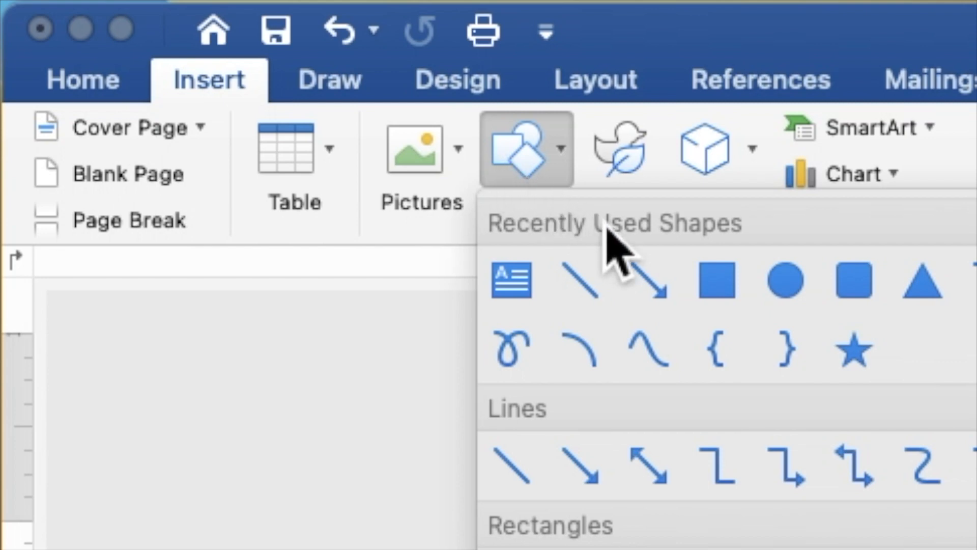
click(722, 288)
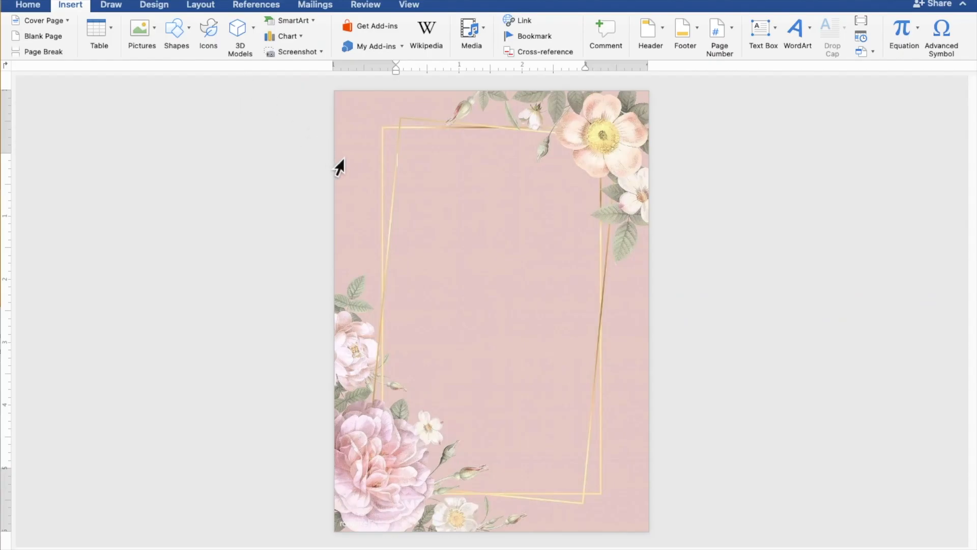
drag(345, 162, 634, 485)
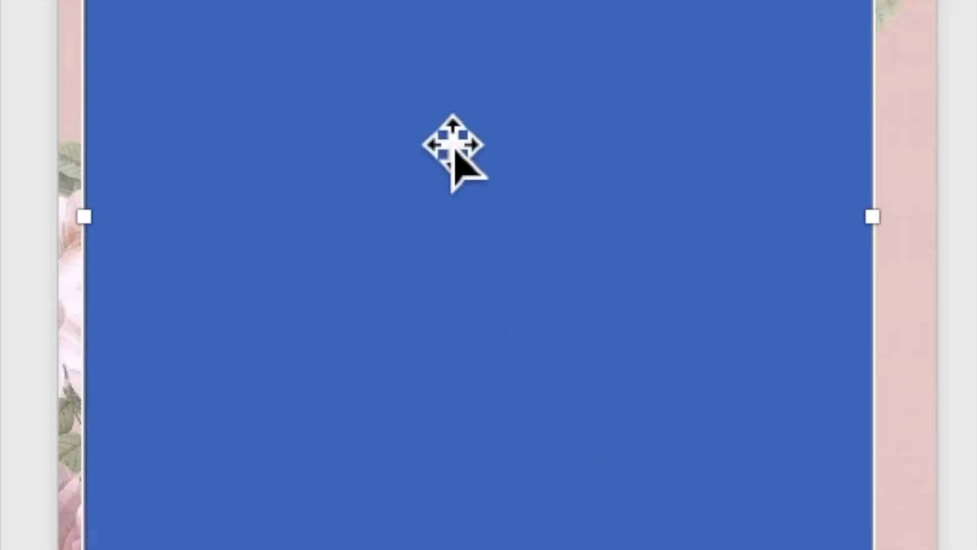
Add the text "TOGETHER WITH THEIR FAMILIES" inside the blue rectangle.
right_click(438, 135)
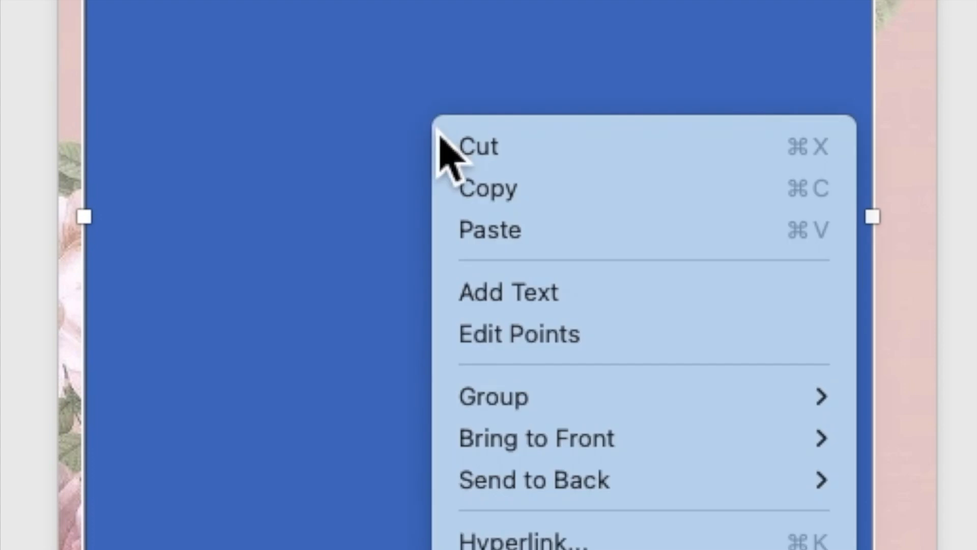
click(506, 297)
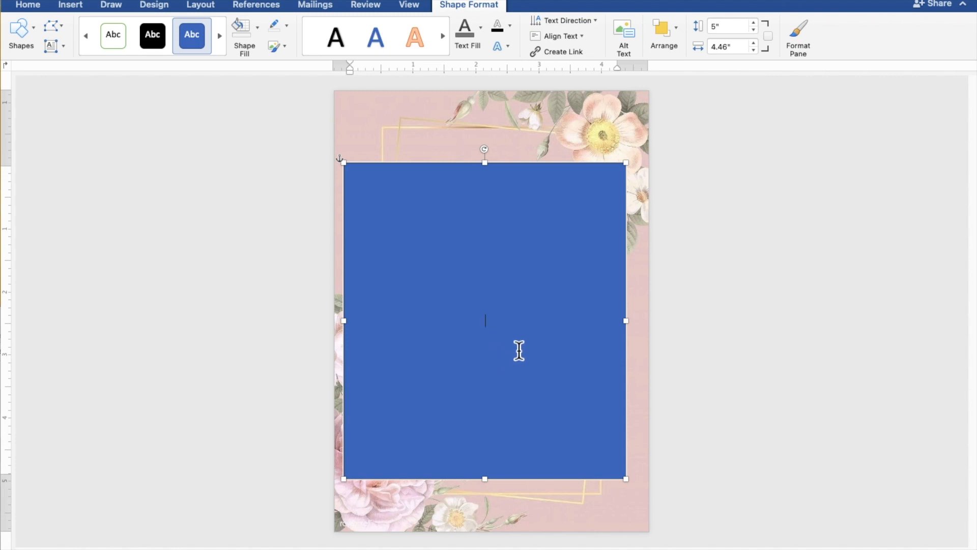
scroll(519, 350, up, 4)
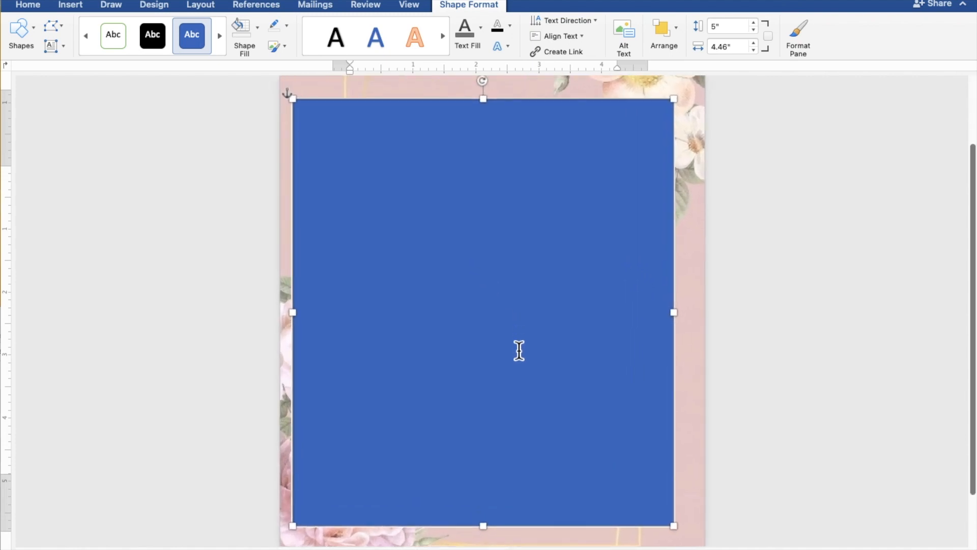
scroll(519, 350, up, 3)
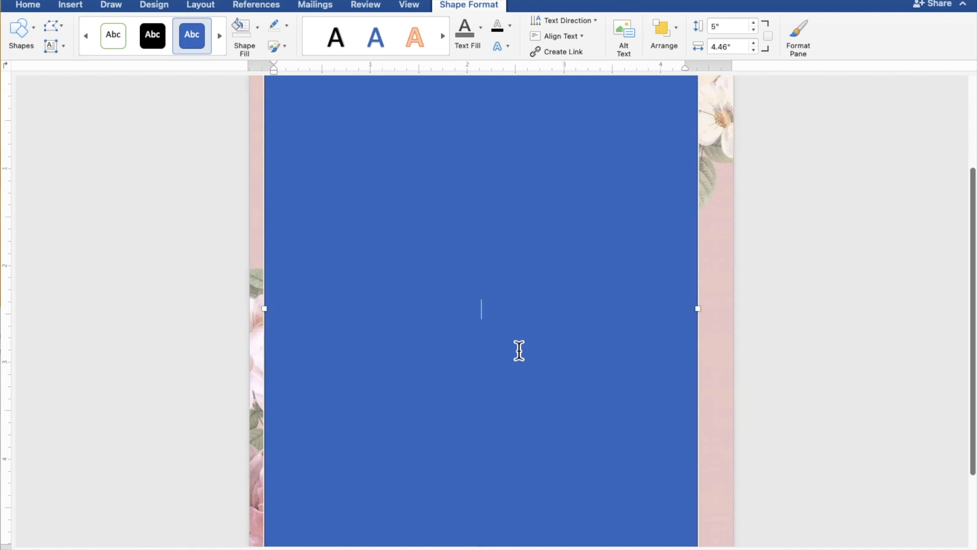
text(TOGETHER W)
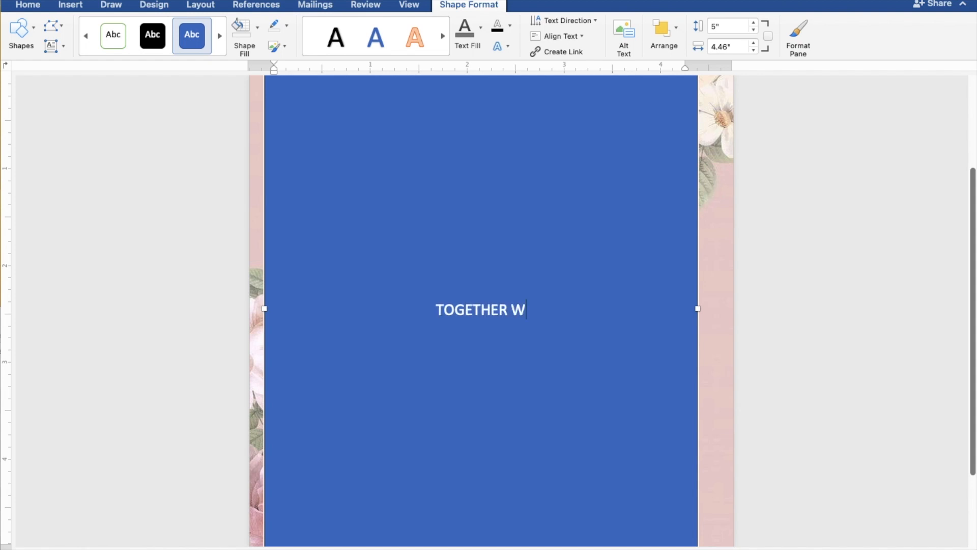
text(ITH THEIR )
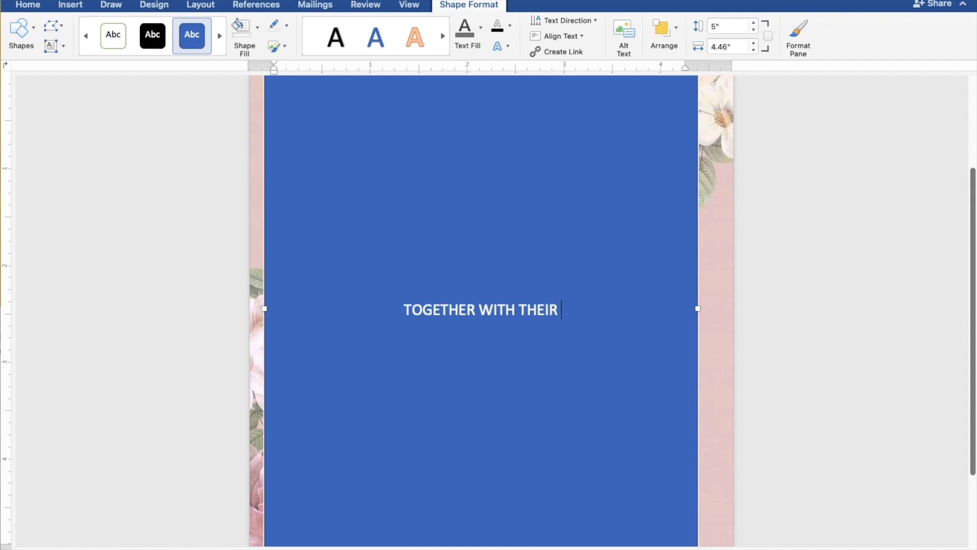
text(FAM)
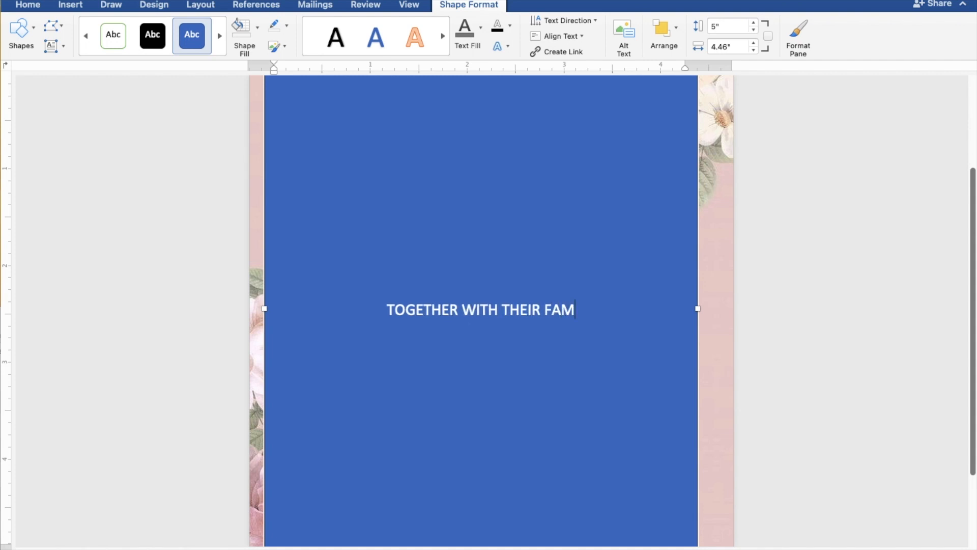
text(ILIES)
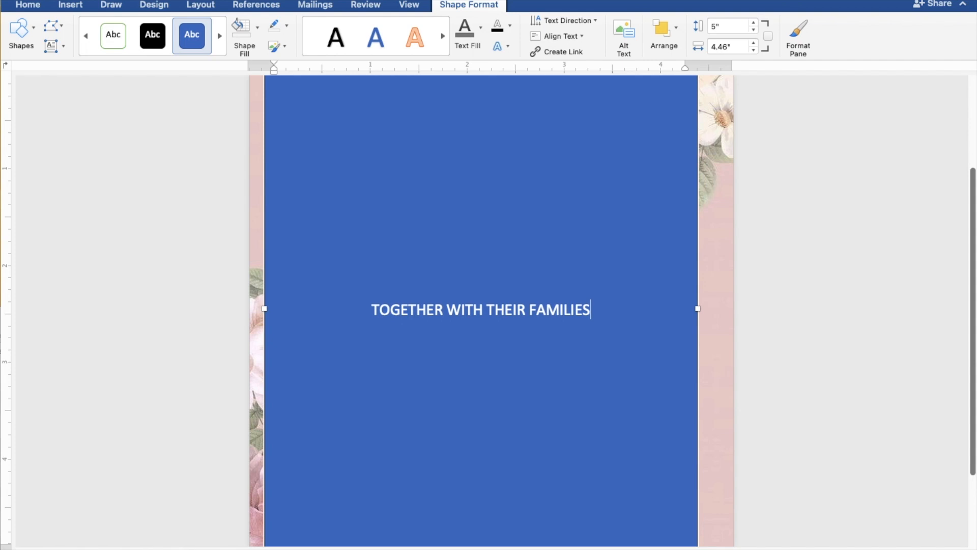
Leave a blank line under the opening text, then enter the groom's full name with "AND" on the line below.
key(Return)
key(Return)
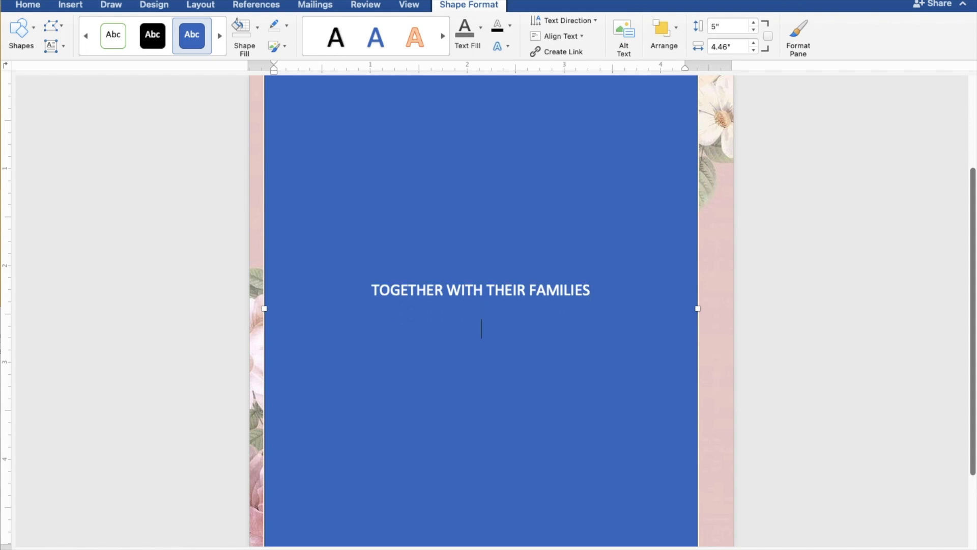
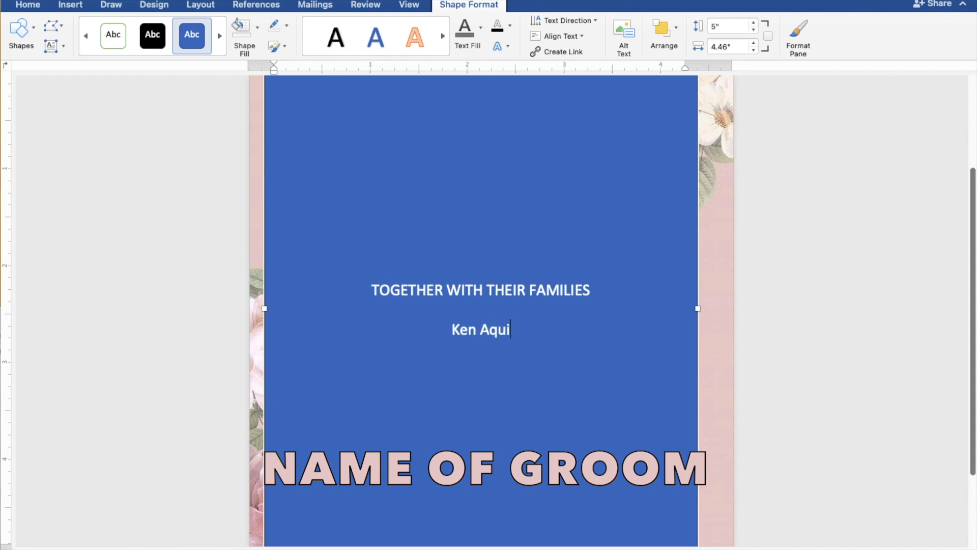
key(Return)
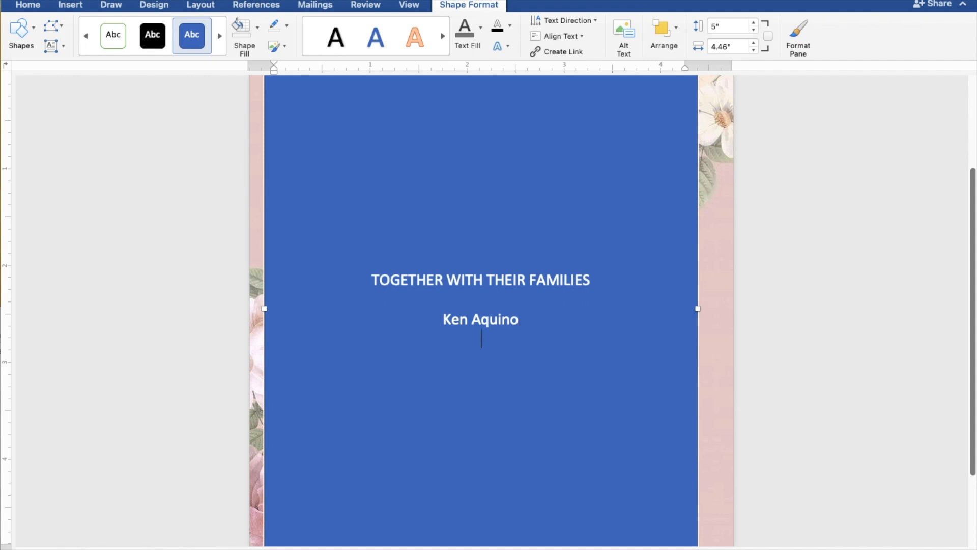
text(AND)
Enter the bride's full name on a new line beneath "AND".
key(Return)
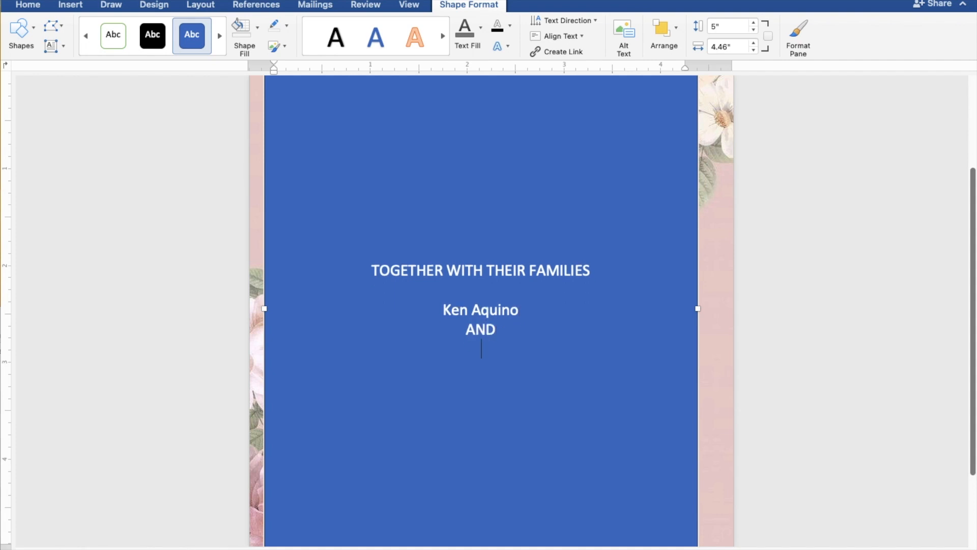
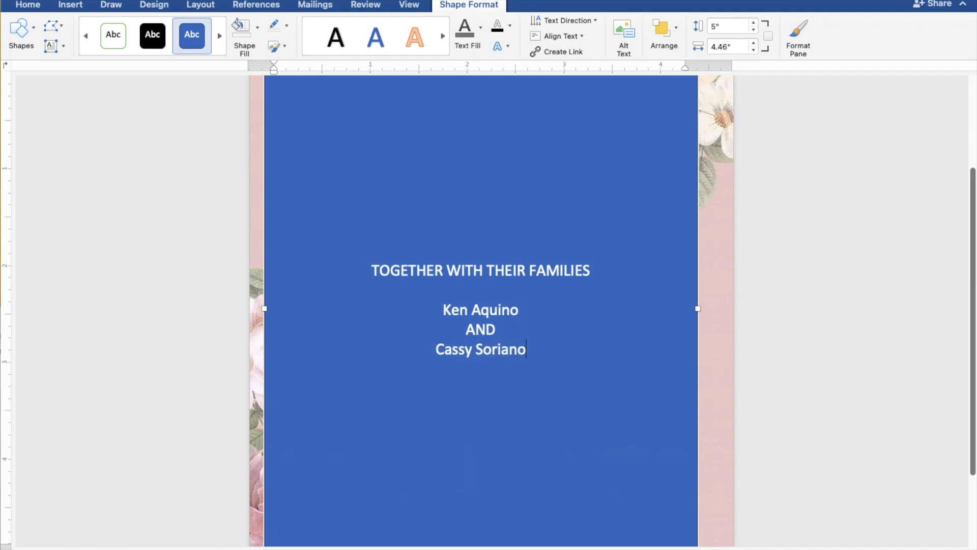
Leave a blank line below the bride's name and add the line "REQUEST THE PLEASURE OF YOUR PRESENCE".
key(Return)
key(Return)
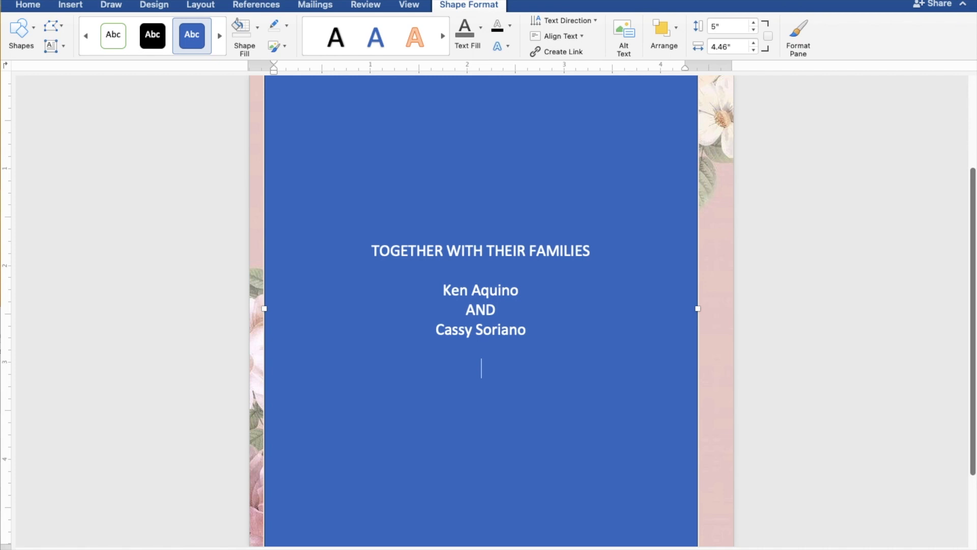
text(REQUEST )
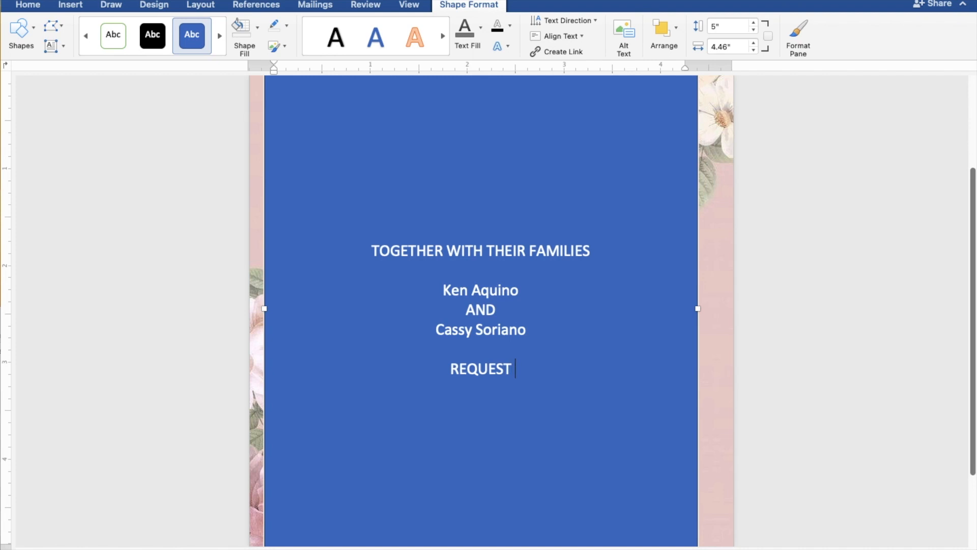
text(THE)
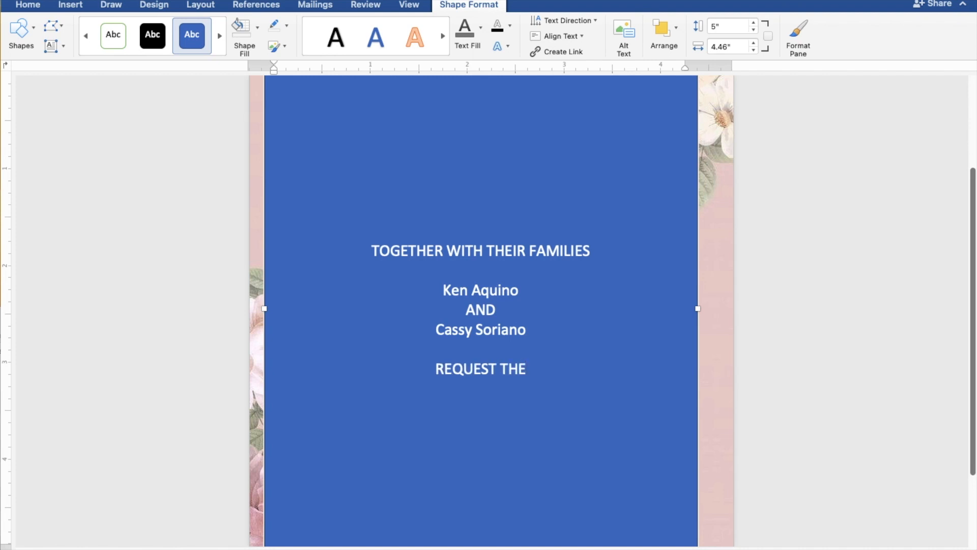
text( PL)
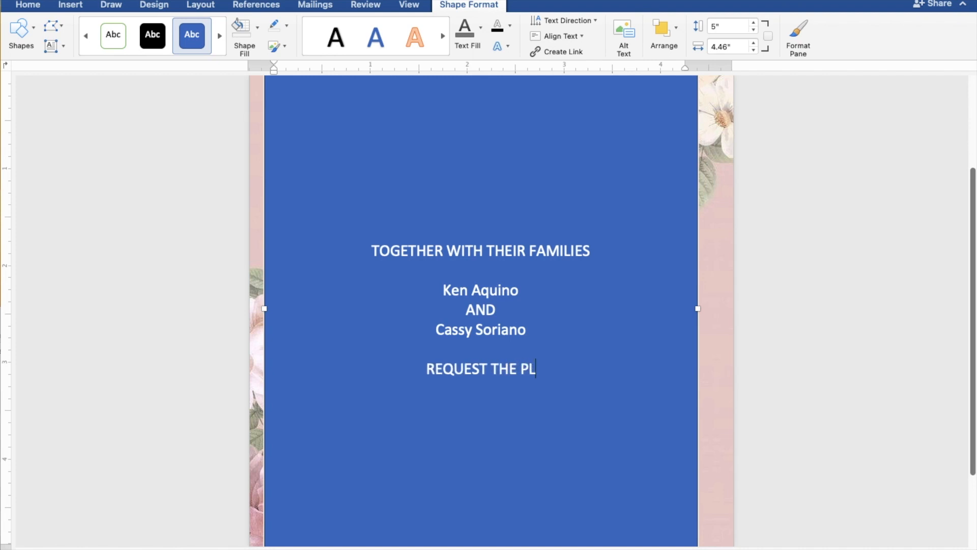
text(EAS)
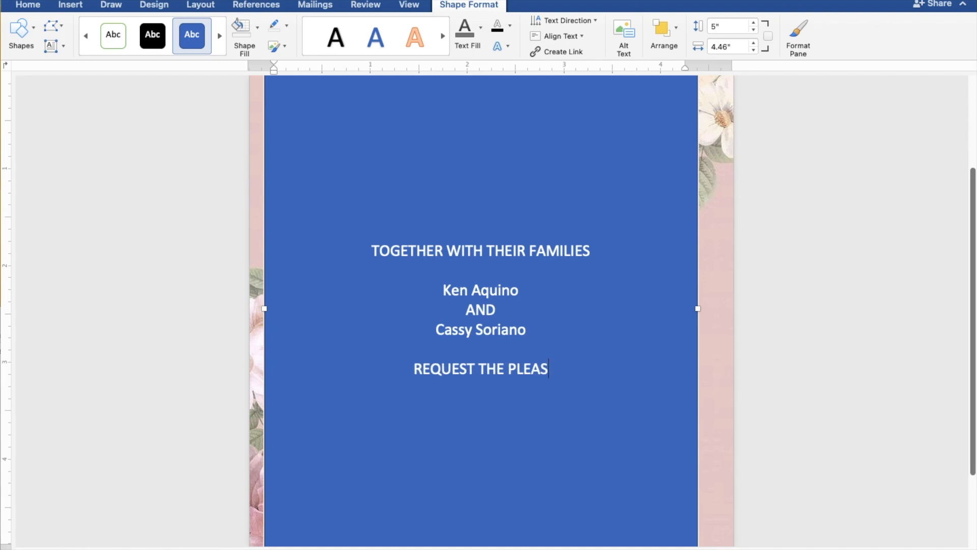
text(URE )
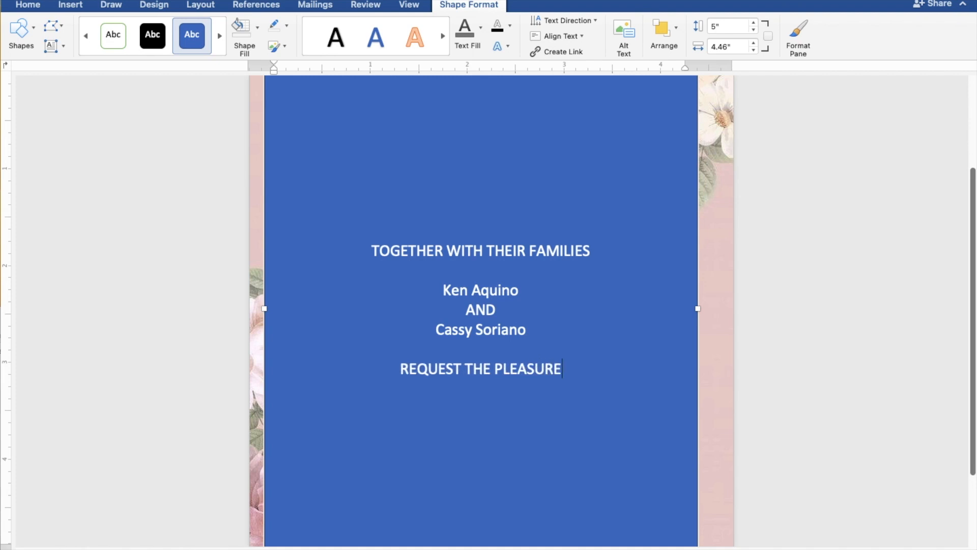
text(OF)
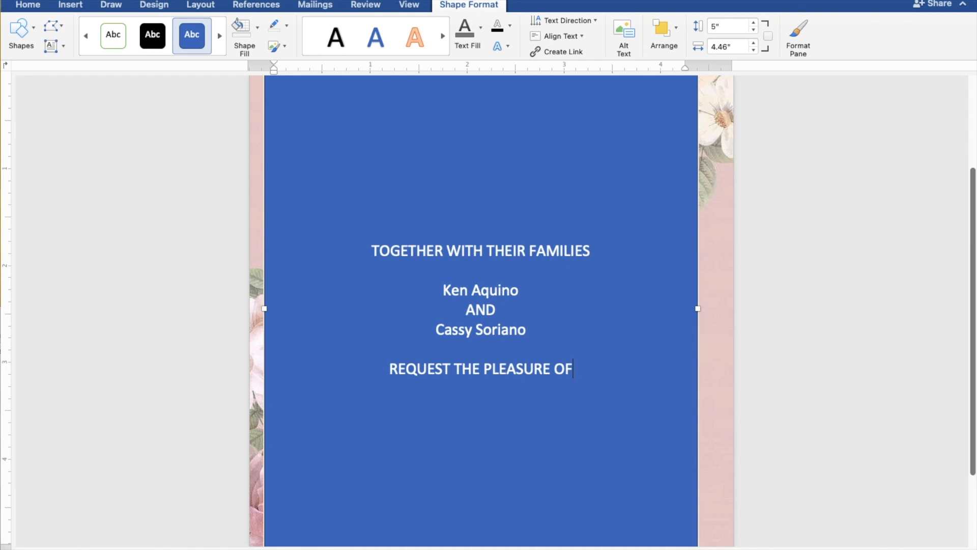
text( YOU)
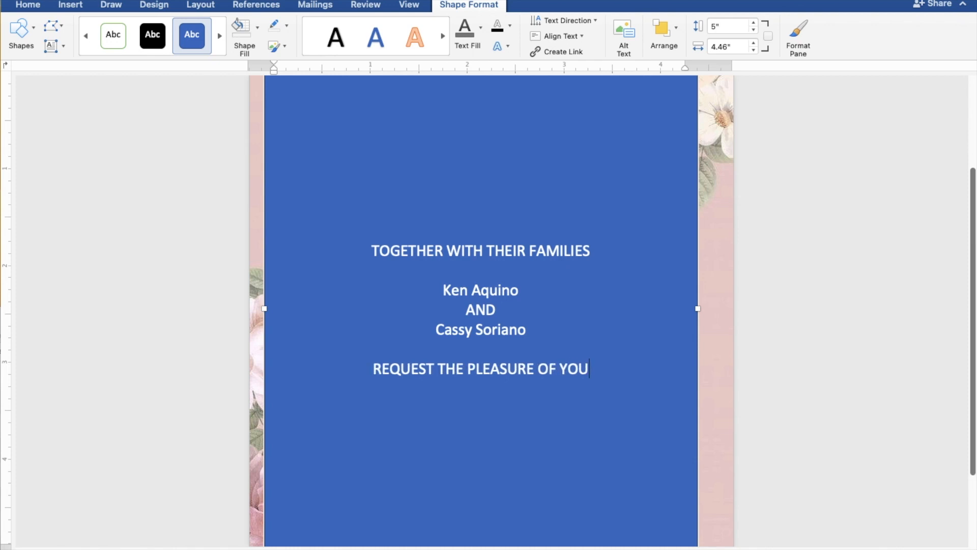
text(R P)
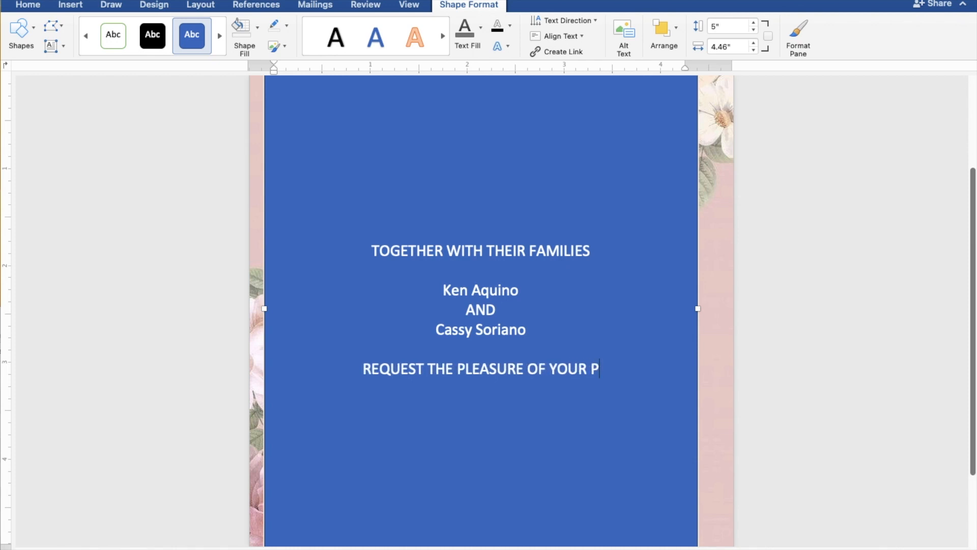
text(RES)
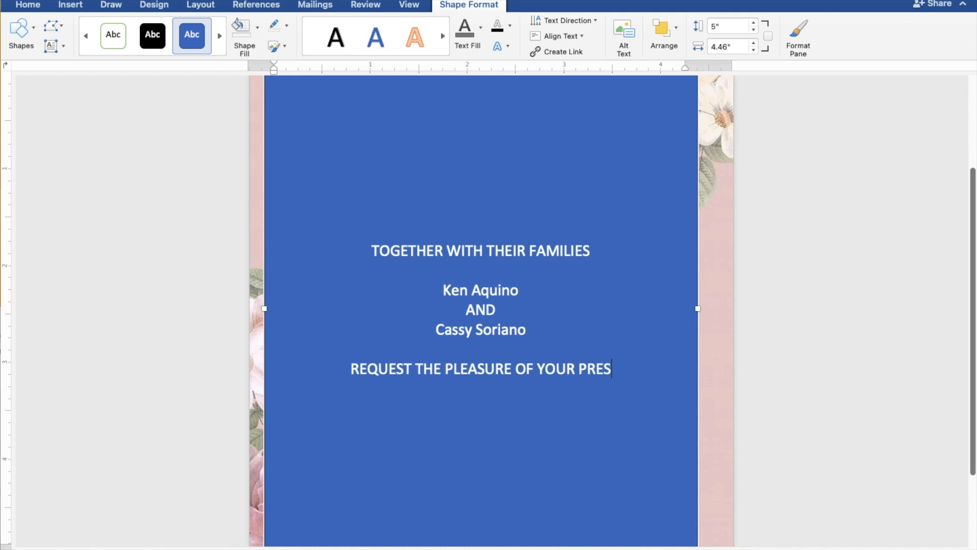
text(ENCE)
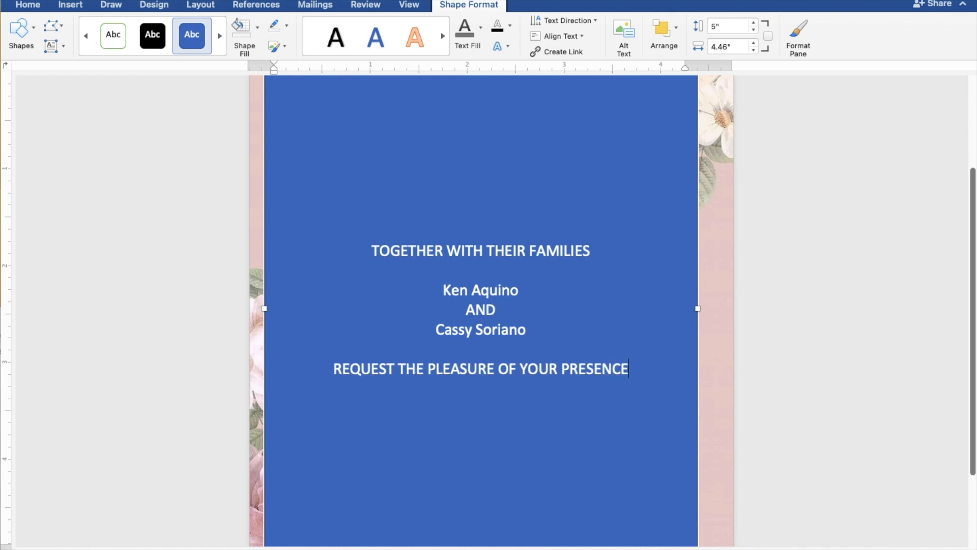
Add the line "AS THEY JOYFULLY UNITE IN MARRIAGE" directly below the request line.
key(Return)
text(AS THEY)
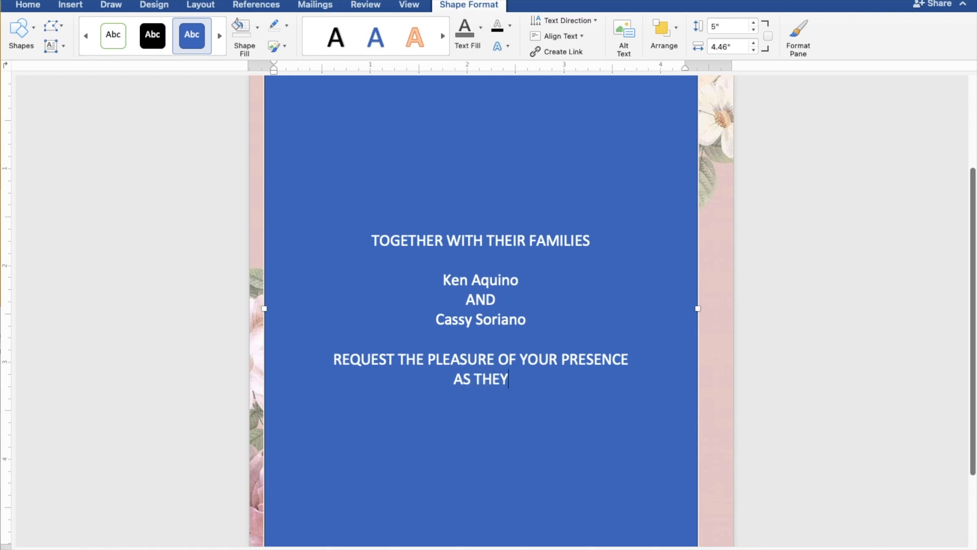
text( JO)
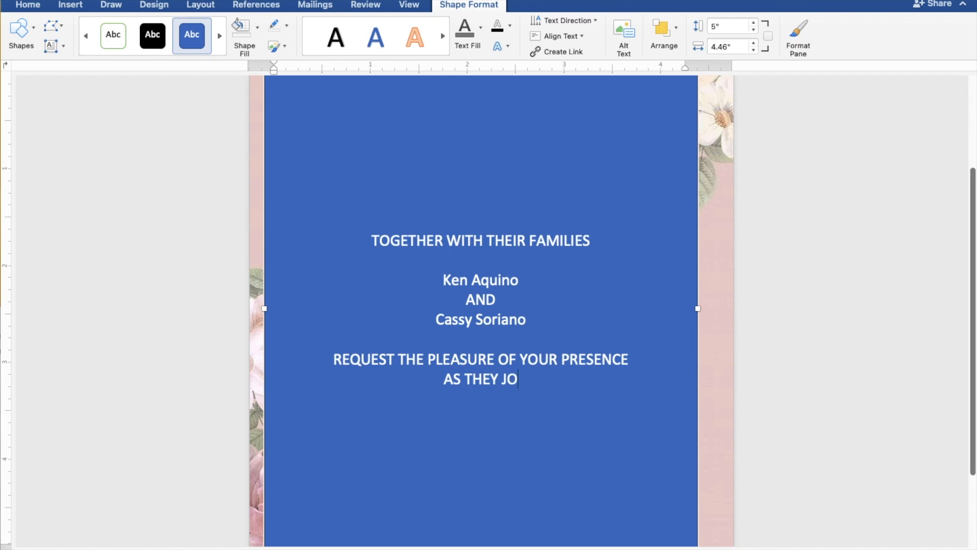
text(YFU)
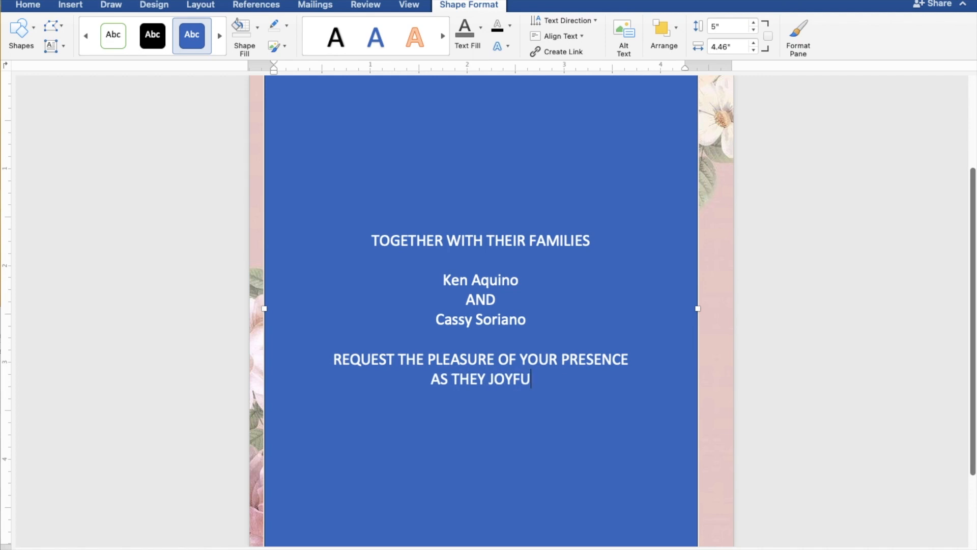
text(LLY )
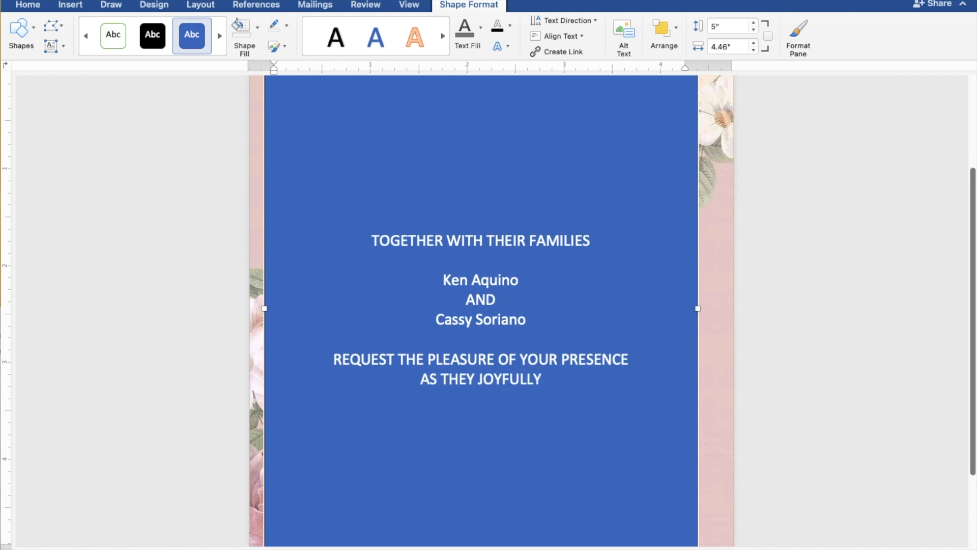
text(UN)
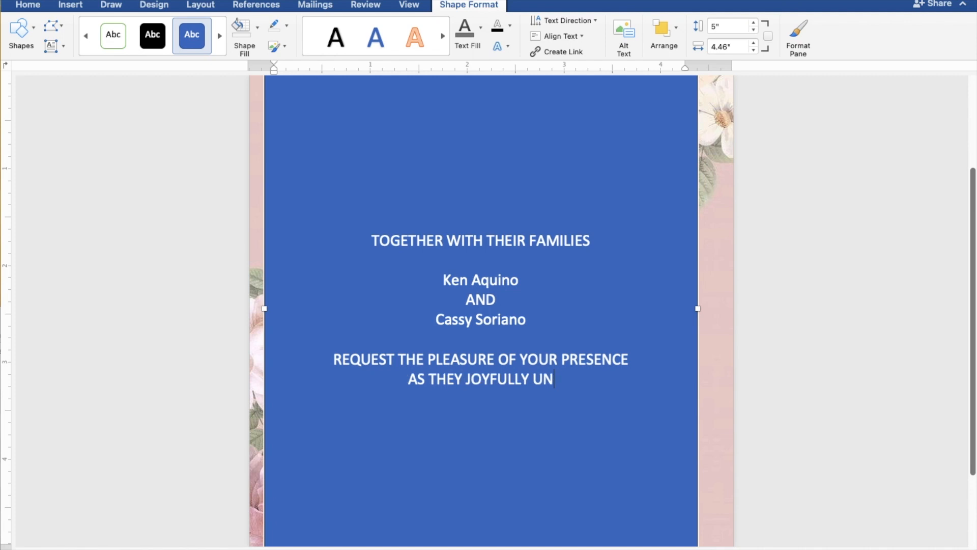
text(ITE)
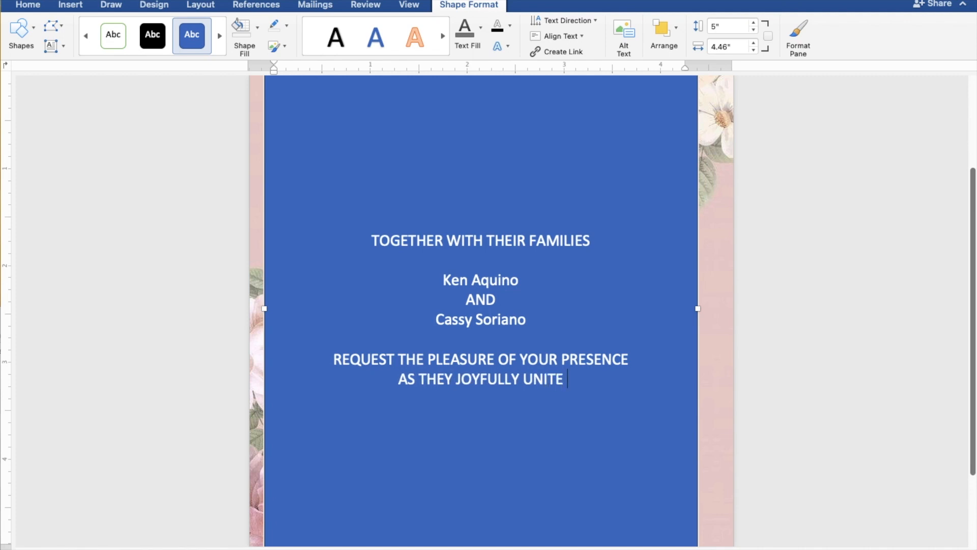
text( IN)
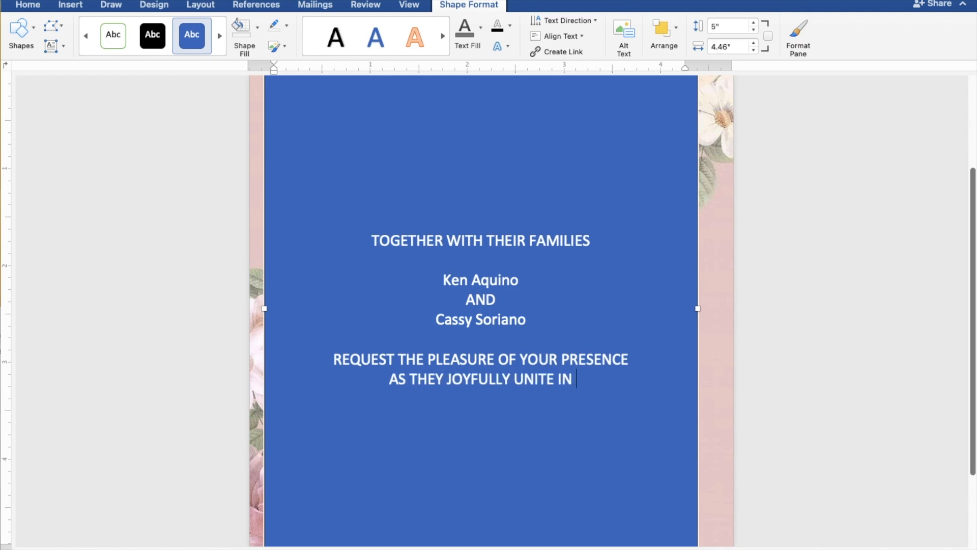
text( MAR)
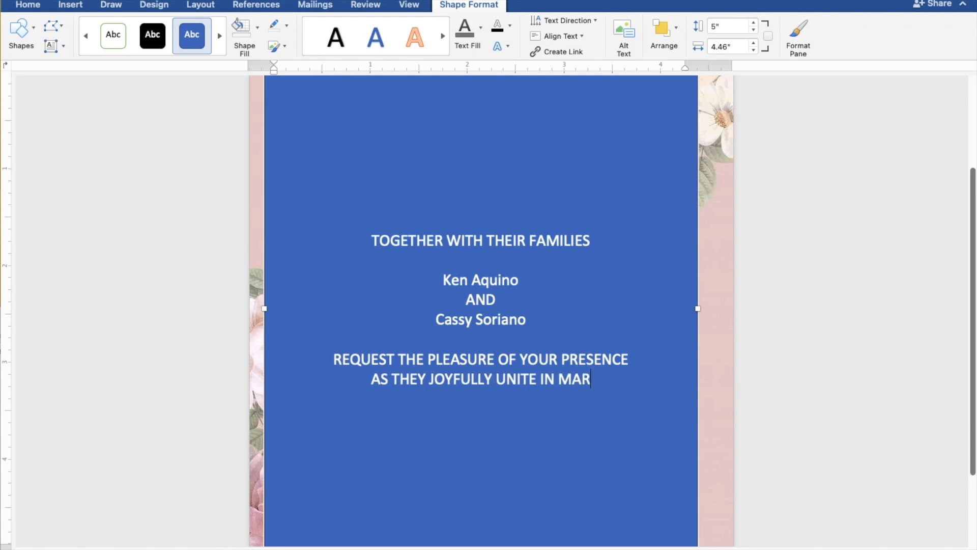
text(RIAGE)
Leave a blank line under the marriage wording, then enter "SUNDAY" with "JUNE 25, 2023" on the line below.
key(Return)
key(Return)
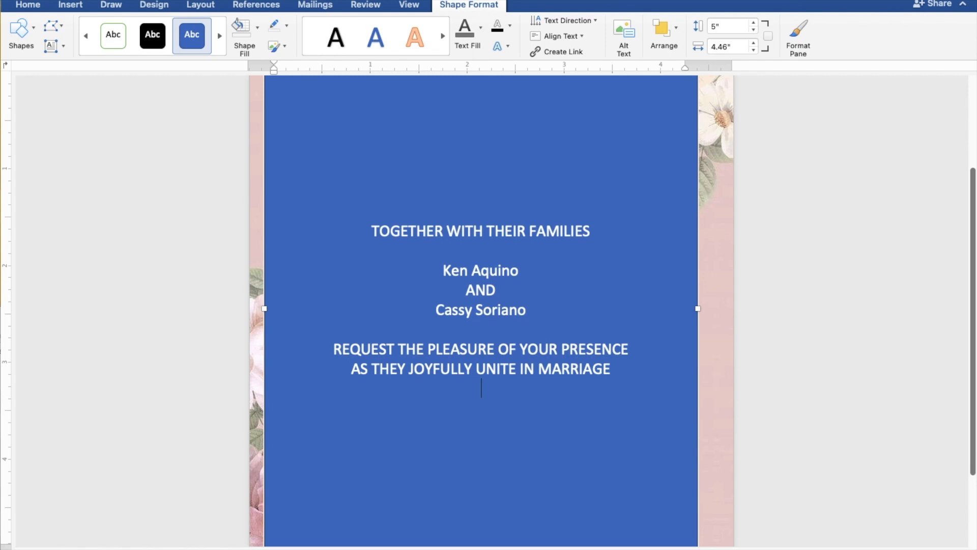
text(S)
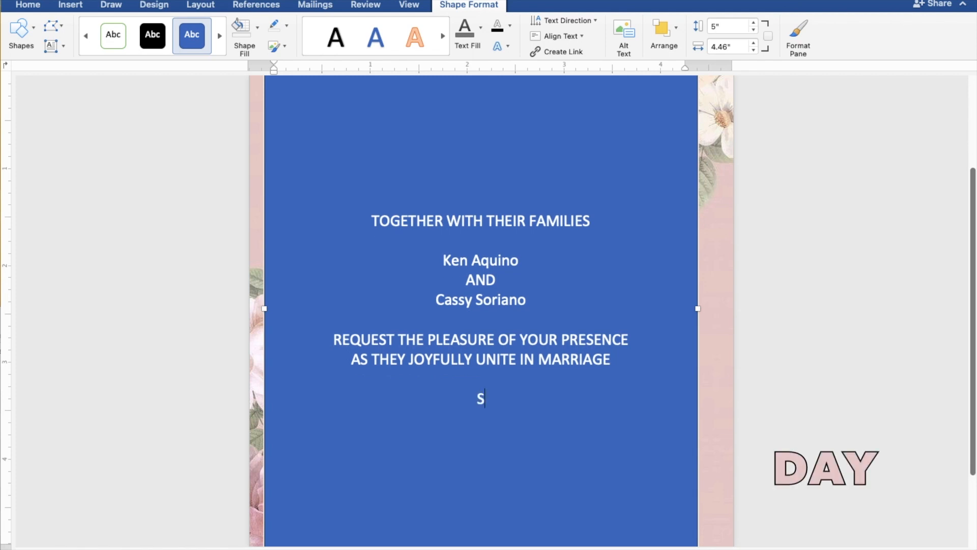
text(UNDAY)
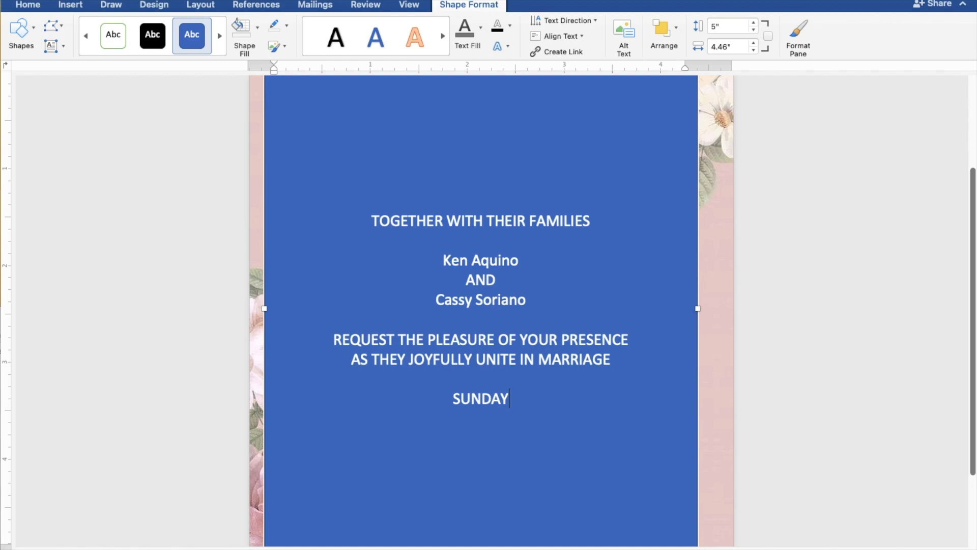
key(Return)
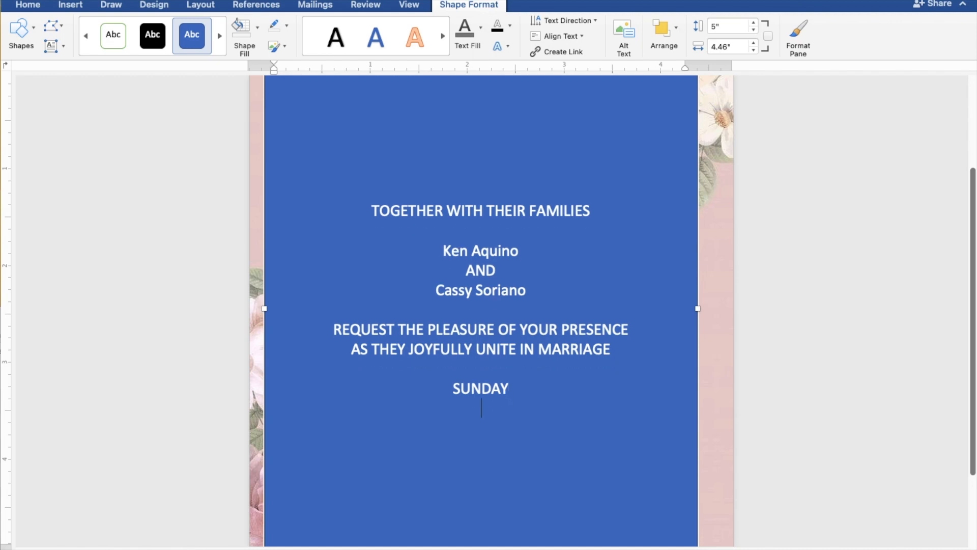
text(JU)
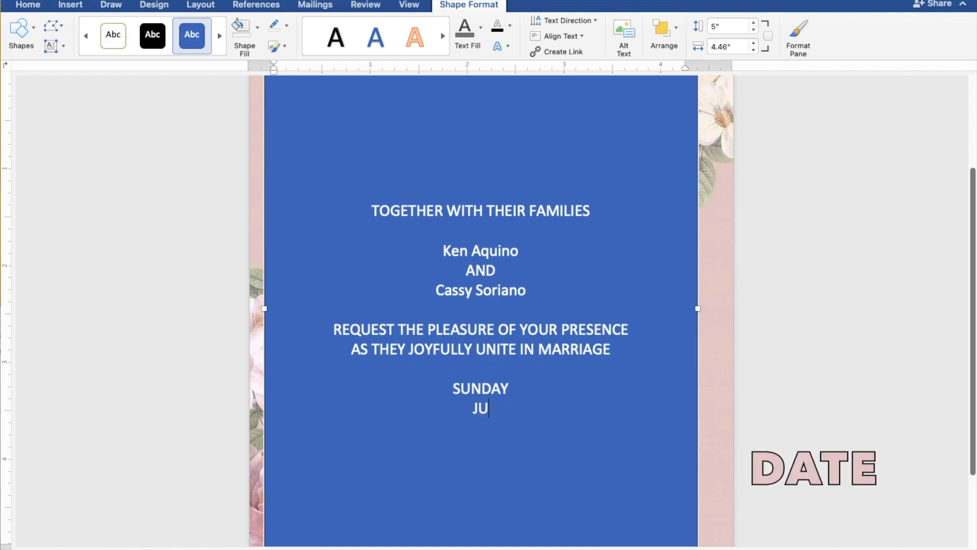
text(NE 25, )
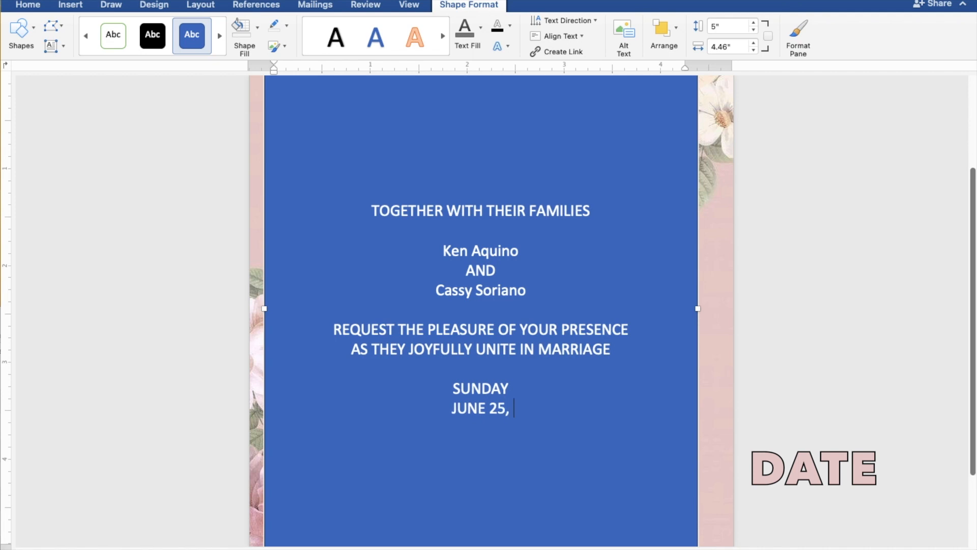
text(2023)
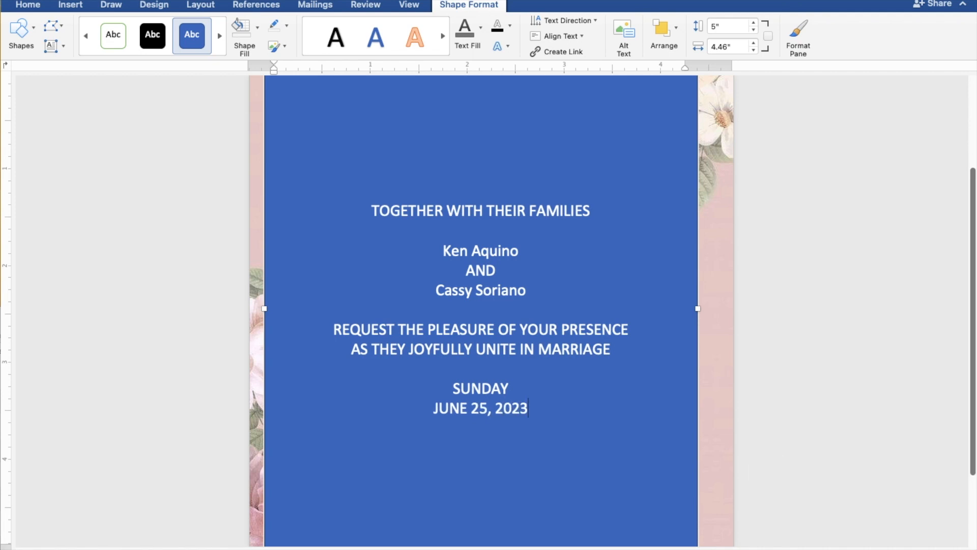
Enter the ceremony time "10:00 IN THE MORNING" on a new line beneath the date.
key(Return)
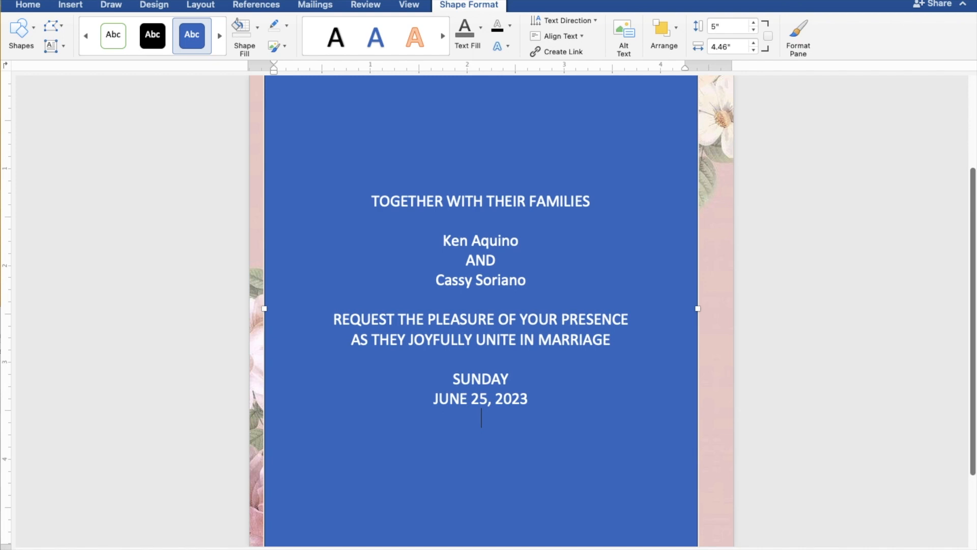
text(10:00 )
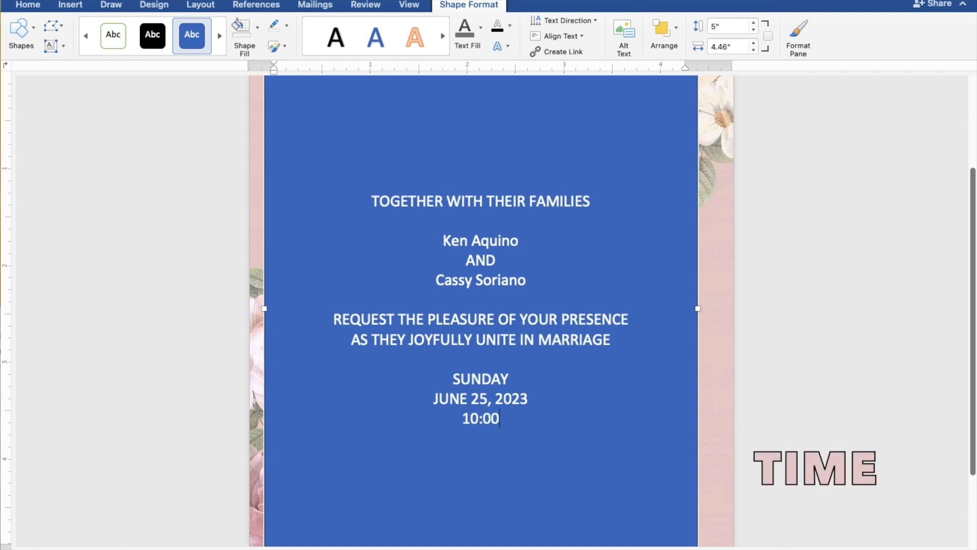
text(IN T)
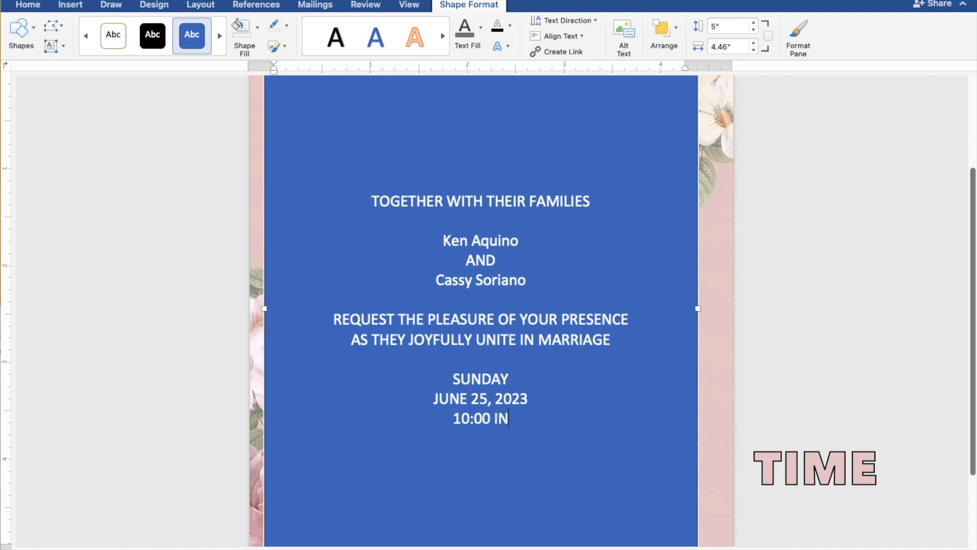
text(H)
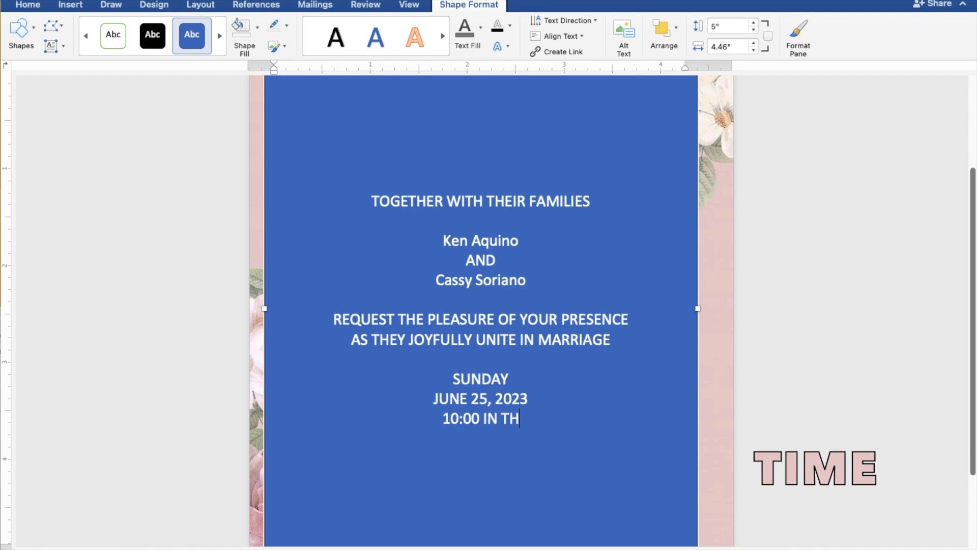
text(E MORNING)
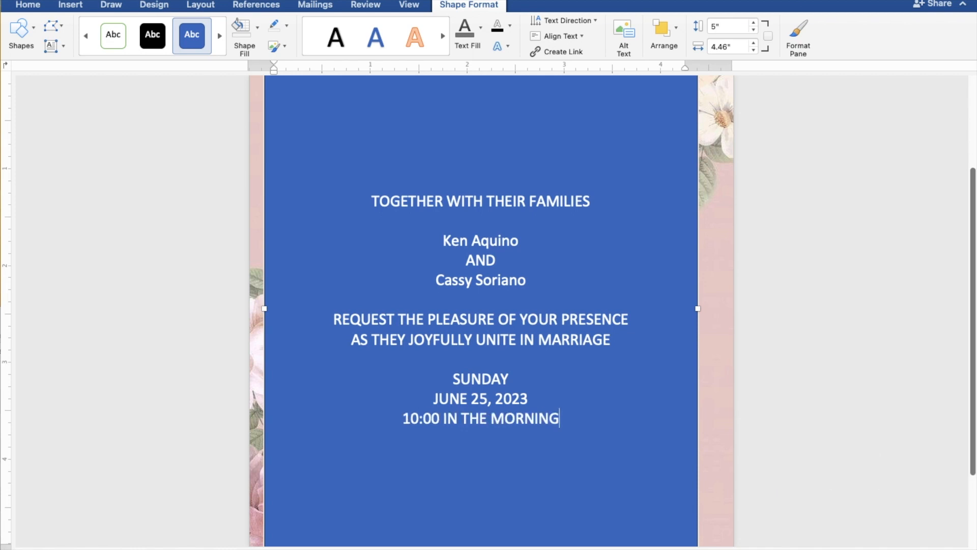
Add the church line "ST. THOMAS AQUINAS PARISH CHURCH" directly below the ceremony time.
key(Return)
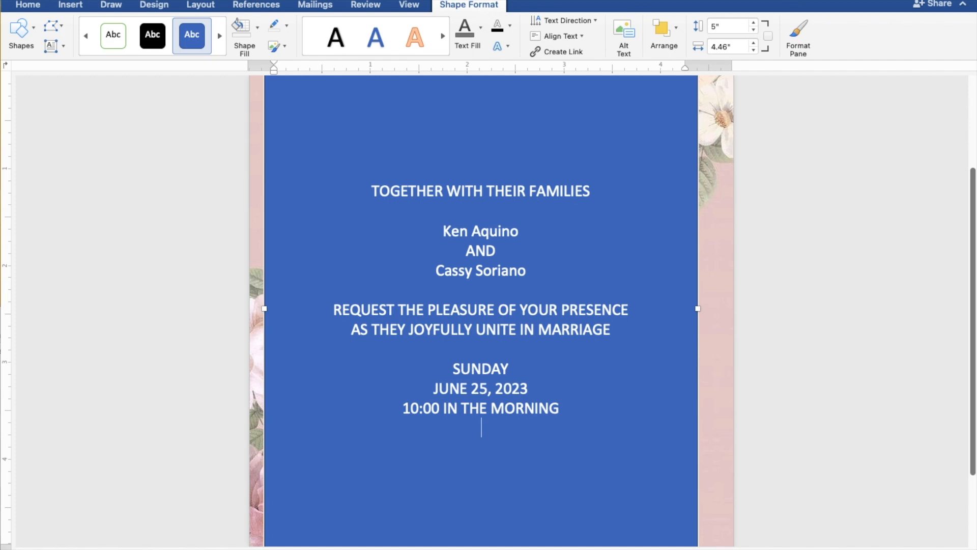
text(ST.)
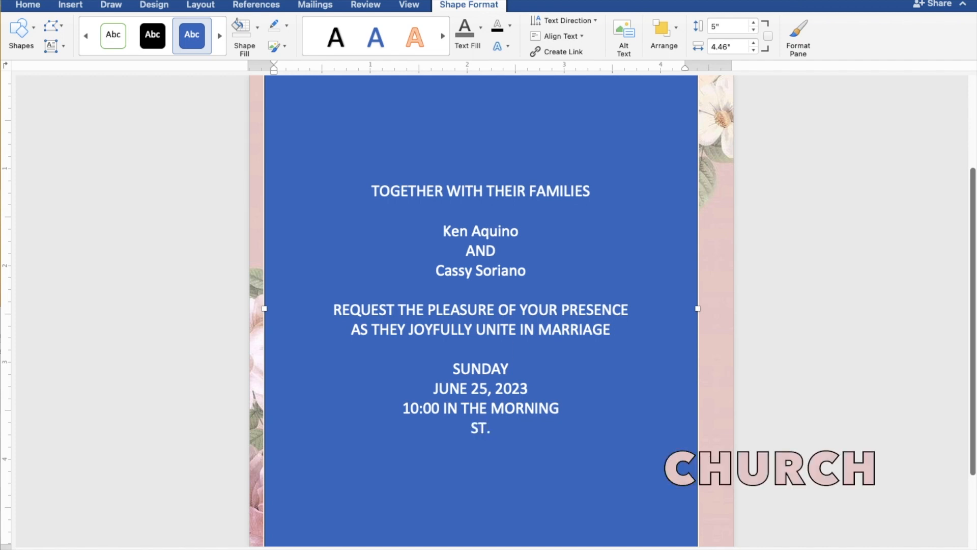
text( THOMA)
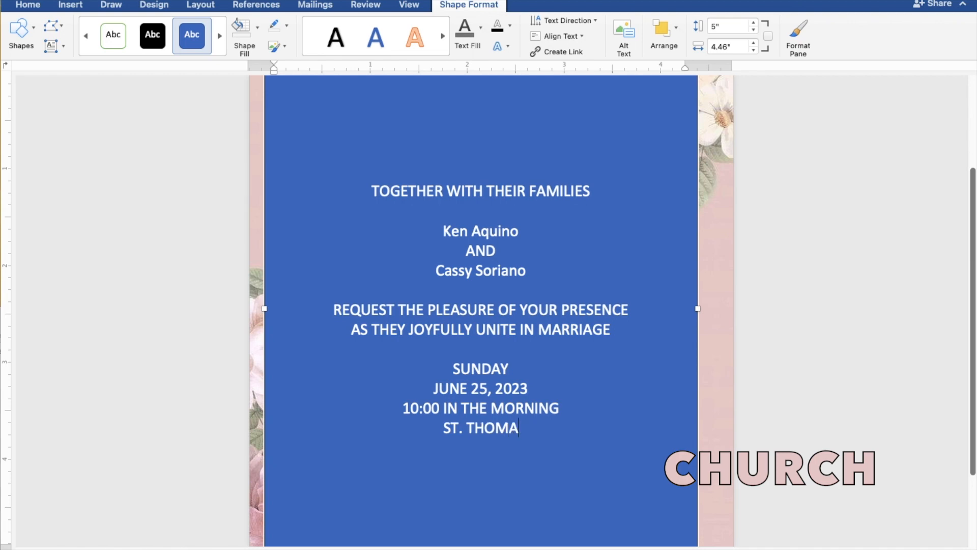
text(S AQUINAS )
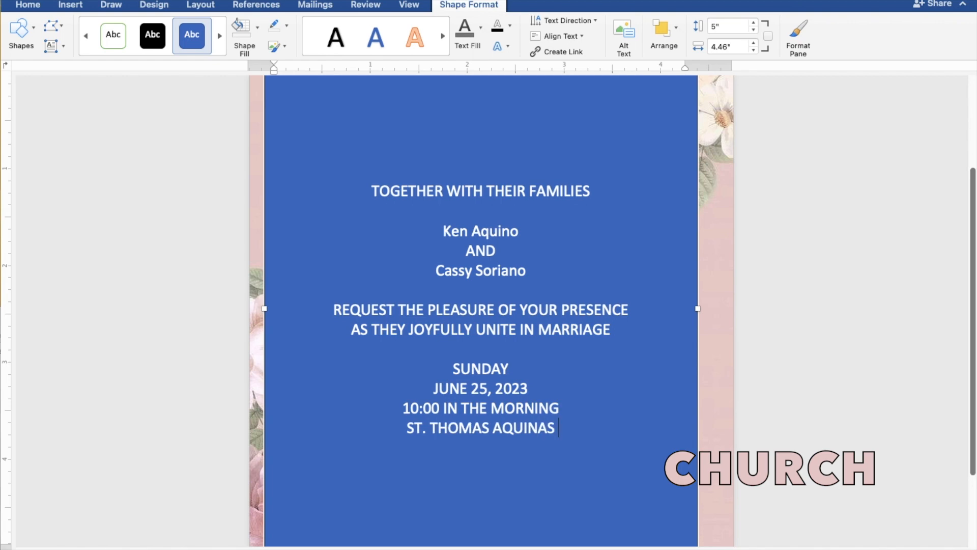
text(PAR)
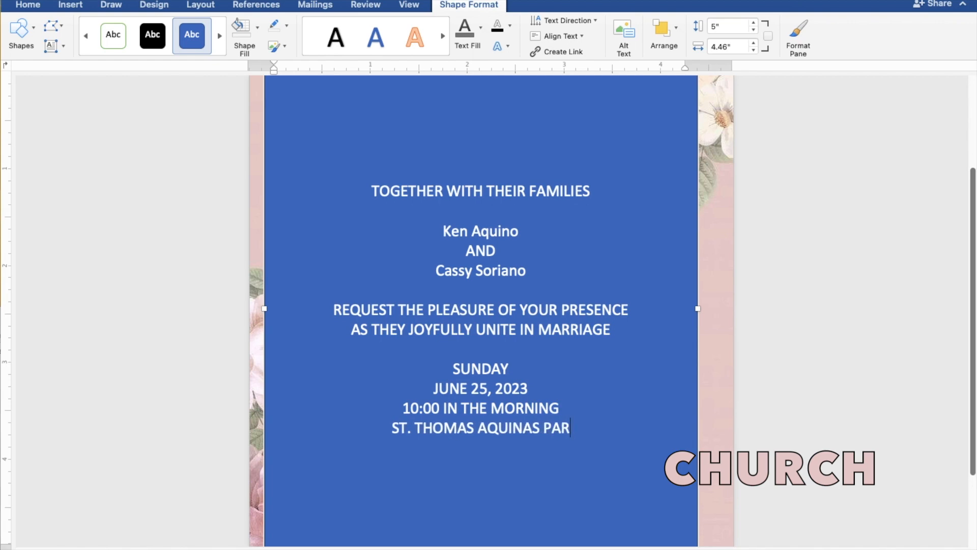
text(ISH CHUR)
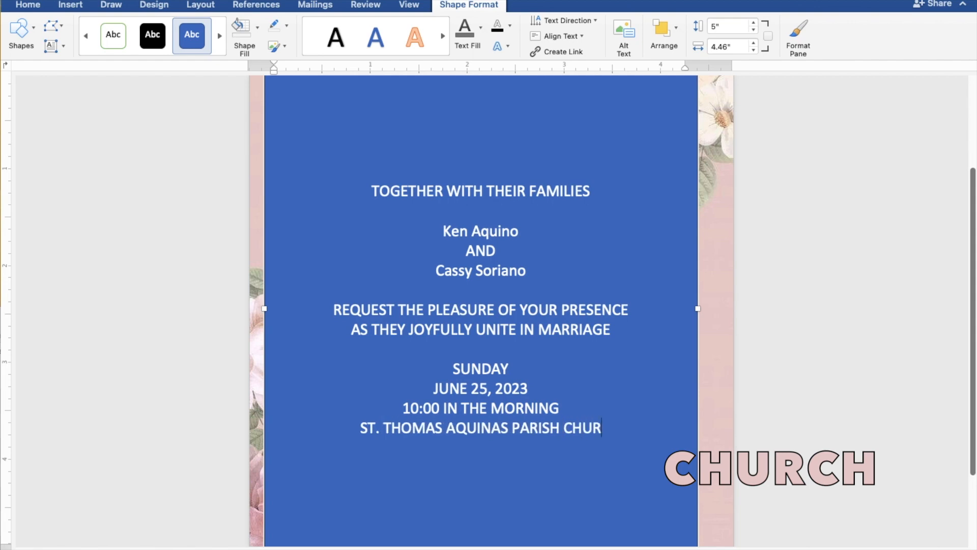
text(CH)
Add the church's location "MANGALDAN, PANGASINAN" on a new line beneath the church name.
key(Return)
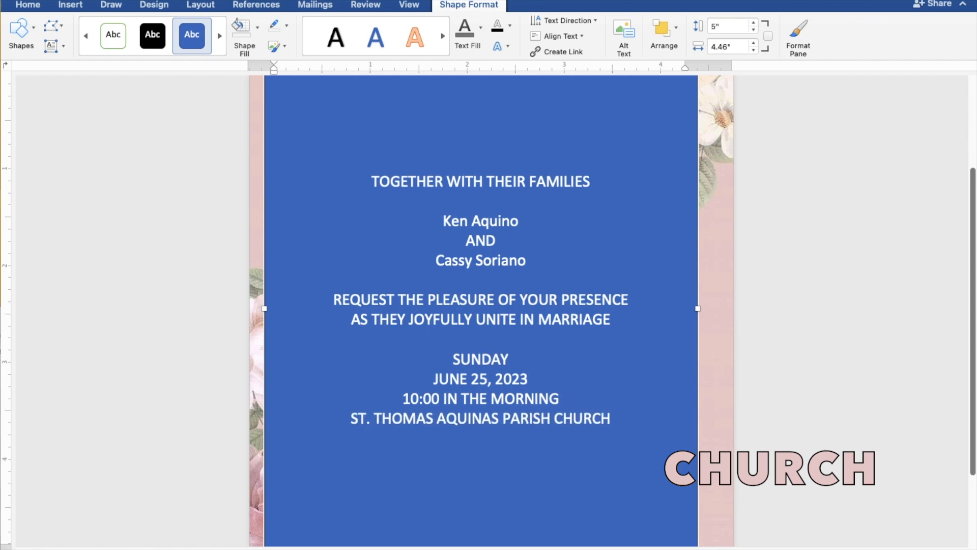
text(MANGALDA)
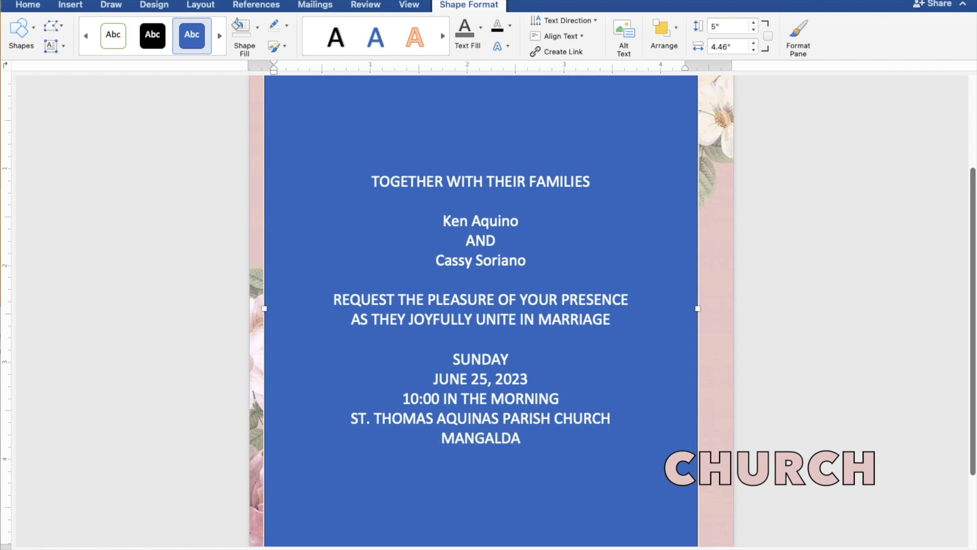
text(N, PANGASINAN)
Leave a blank line below the location and add the closing line "Reception to follow".
key(Return)
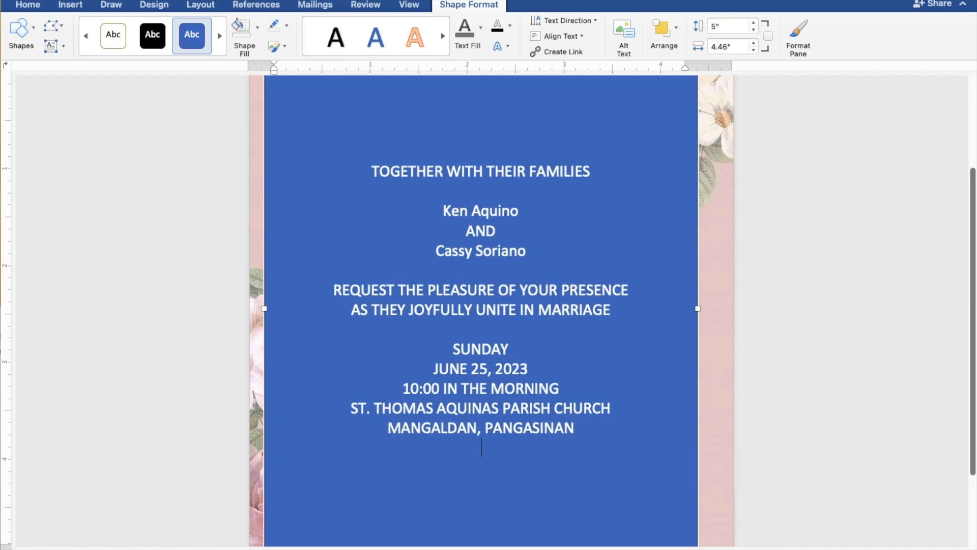
key(Return)
text(R)
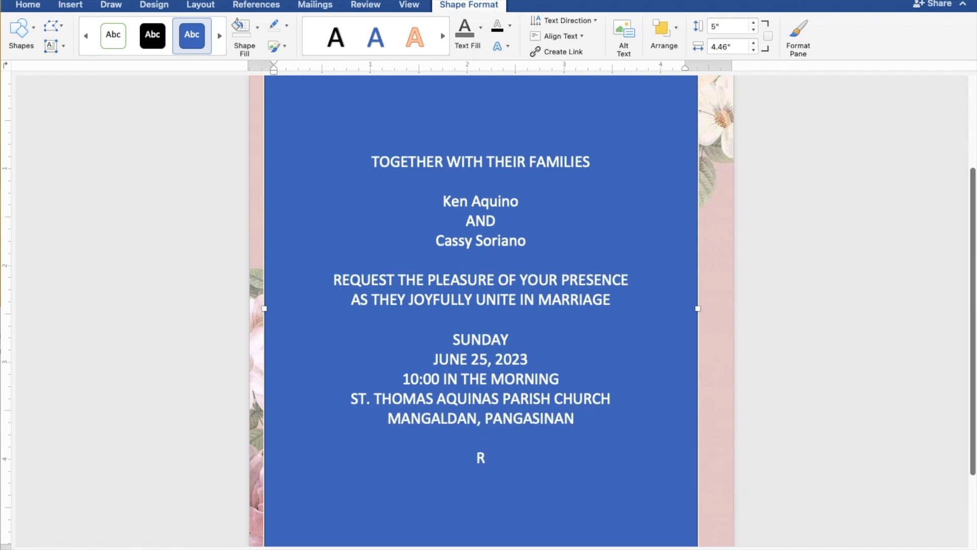
text(eception t)
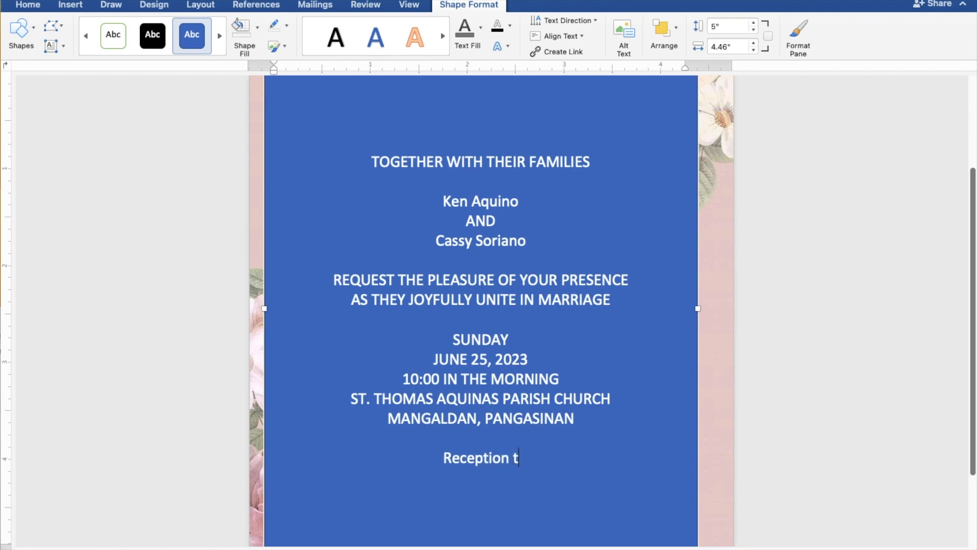
text(o fo)
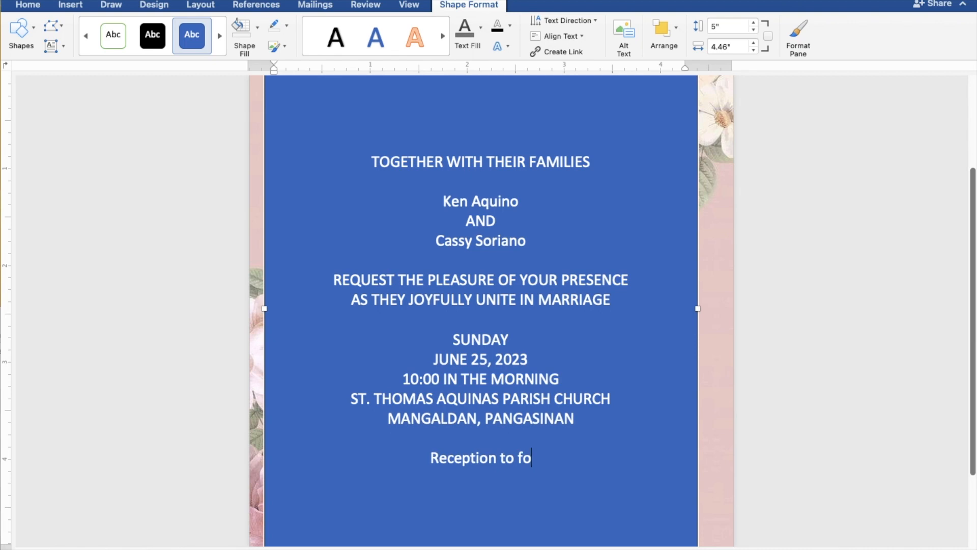
text(llow)
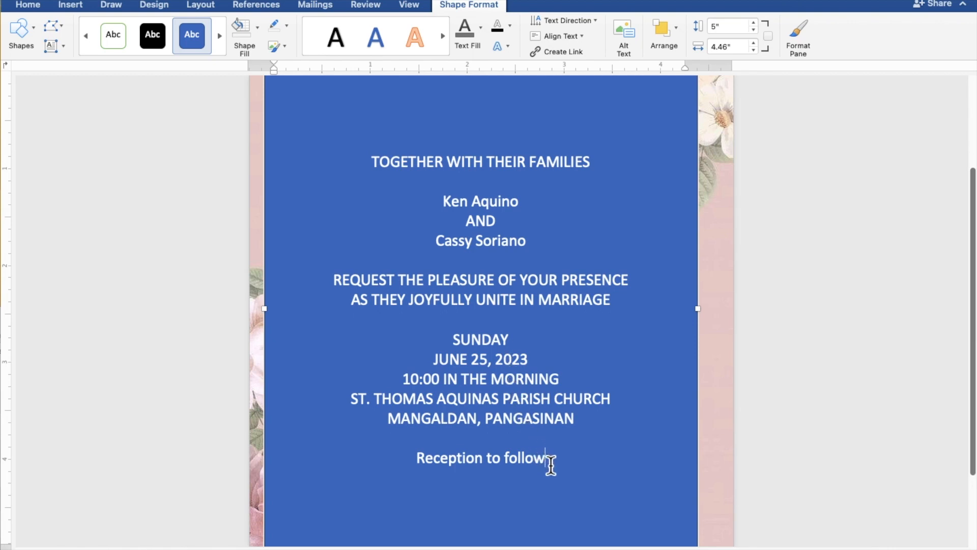
Select all the invitation text and set its rectangle to no fill and no outline.
drag(551, 463, 373, 172)
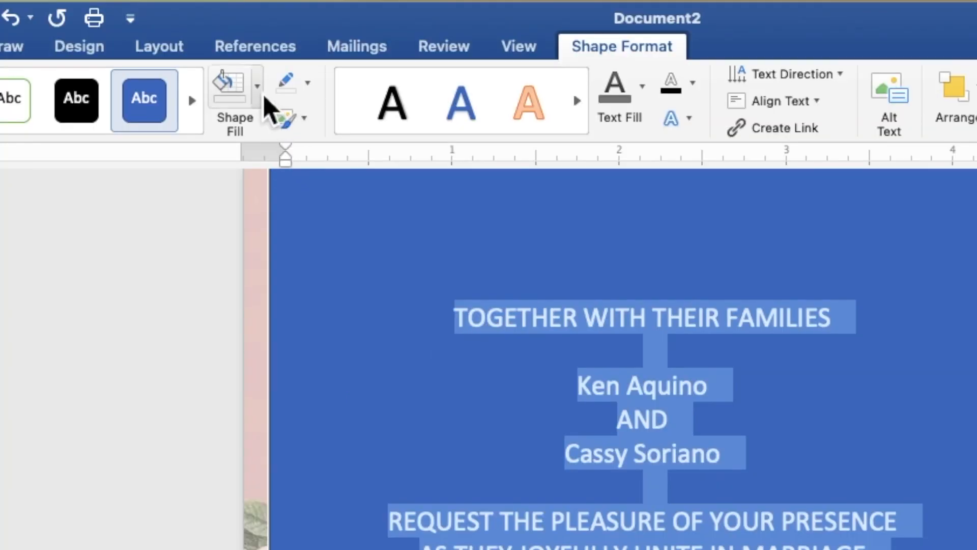
click(260, 32)
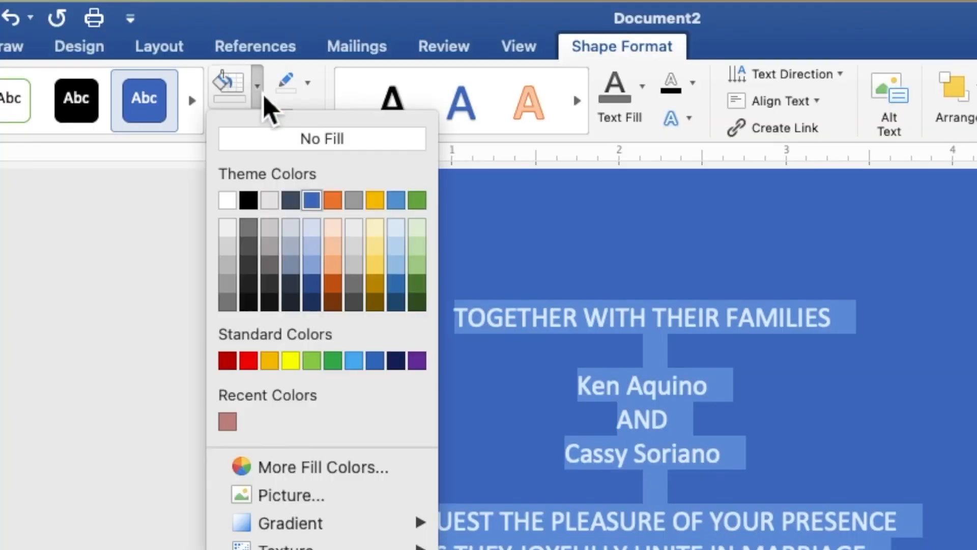
click(264, 140)
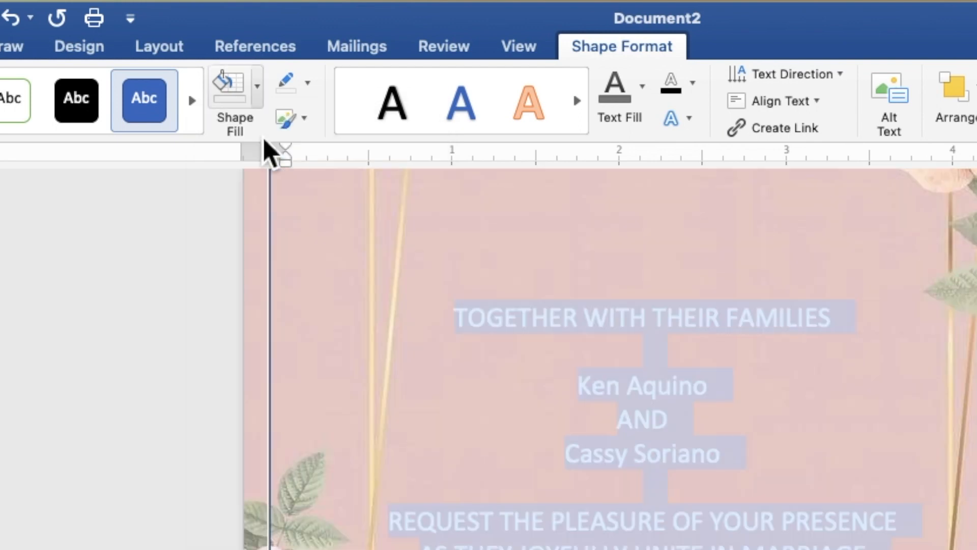
click(307, 83)
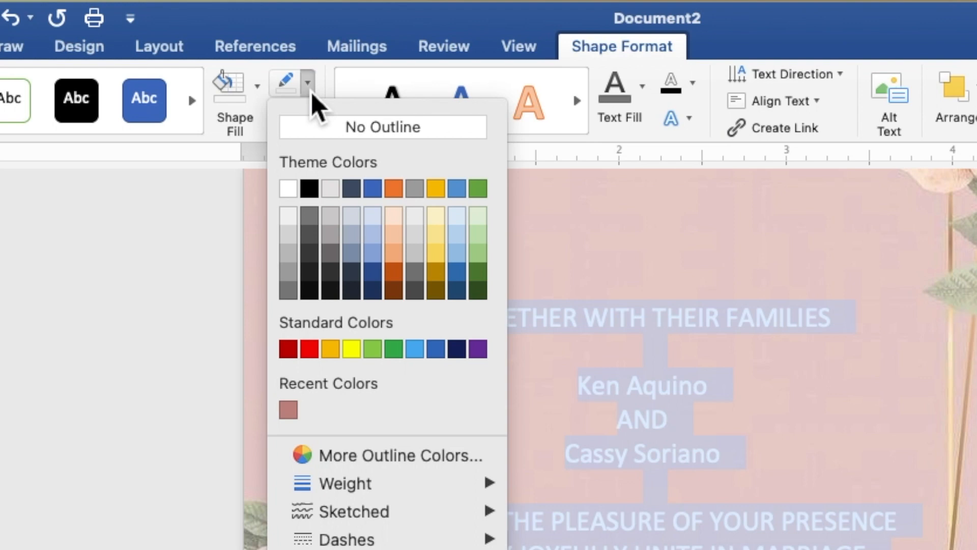
click(318, 127)
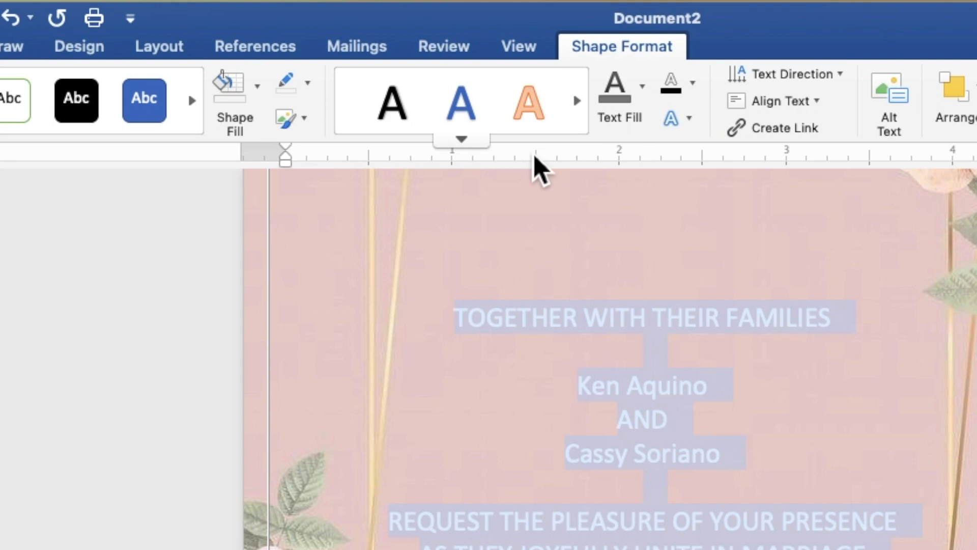
Color all the invitation text with the lightest shade of the black theme color and change its font to Times New Roman.
click(645, 108)
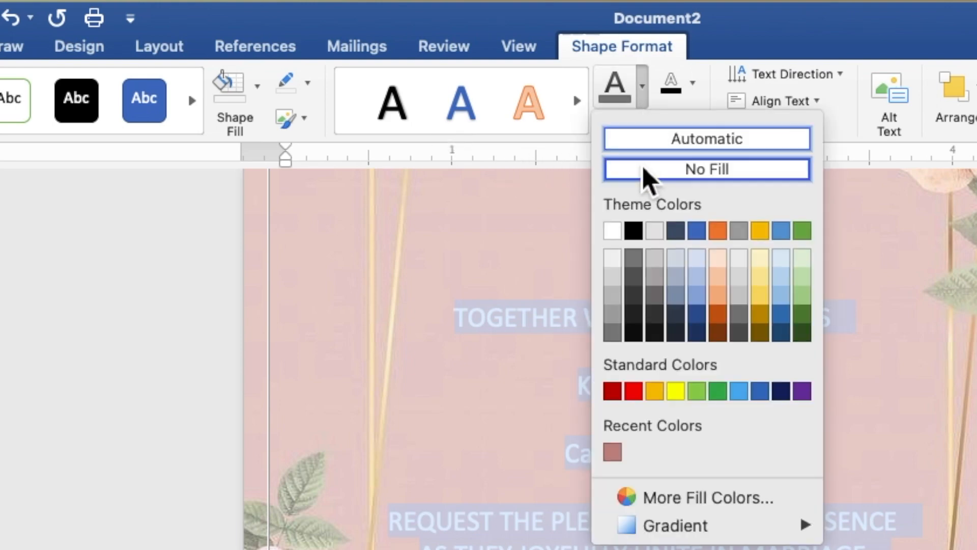
click(639, 260)
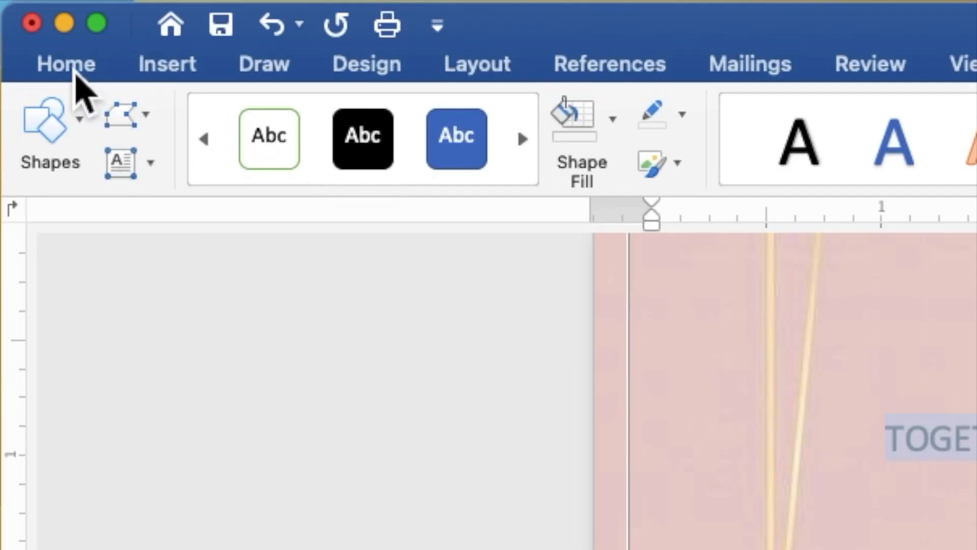
click(71, 72)
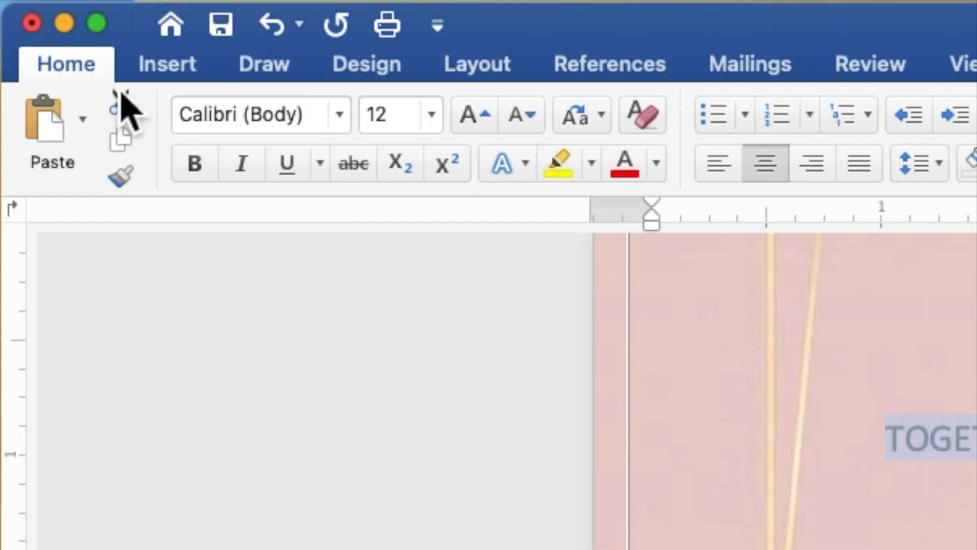
click(345, 127)
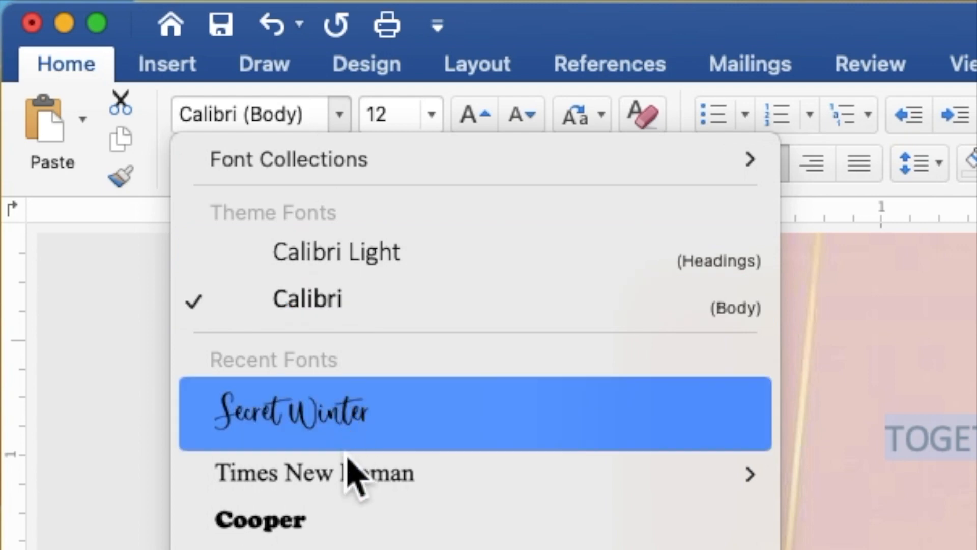
mouse_move(351, 479)
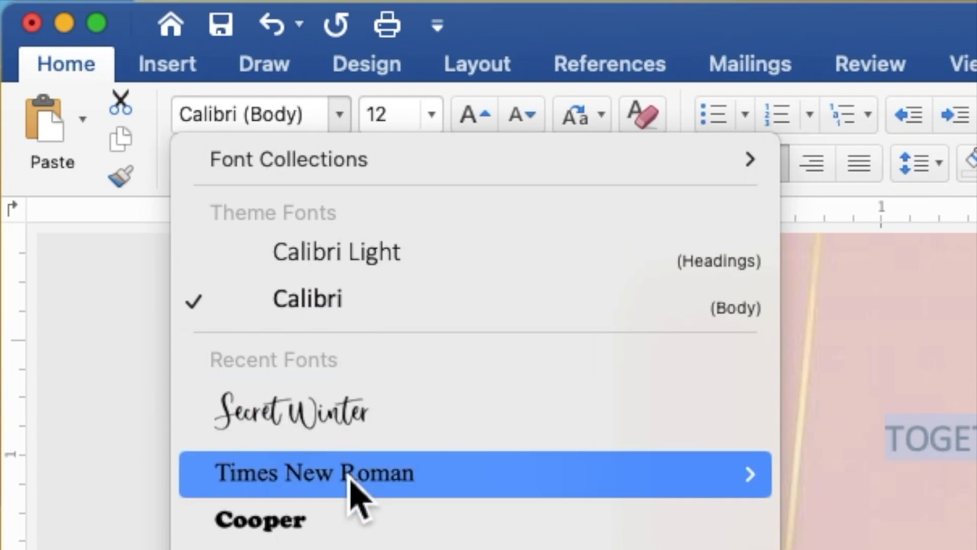
click(350, 476)
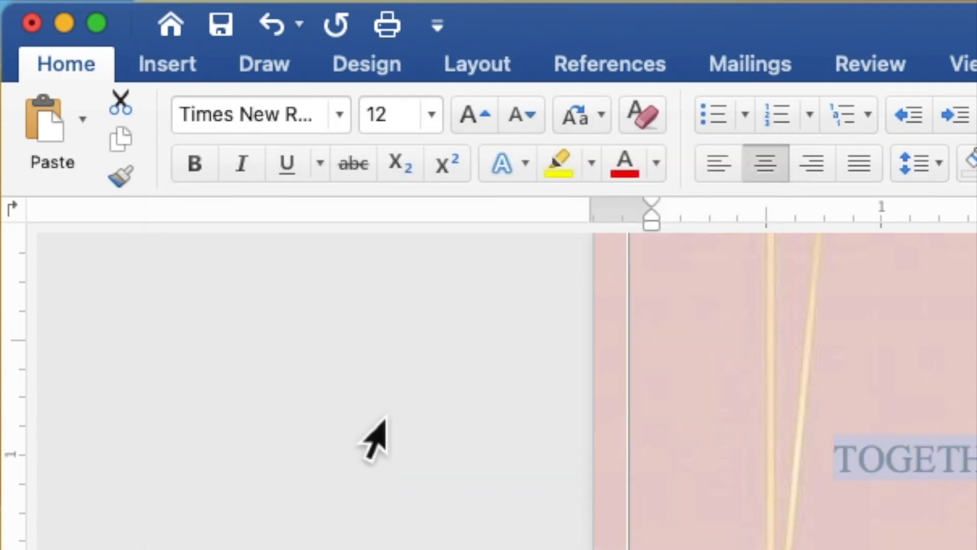
Set the font size of all the invitation text to 9.
click(403, 122)
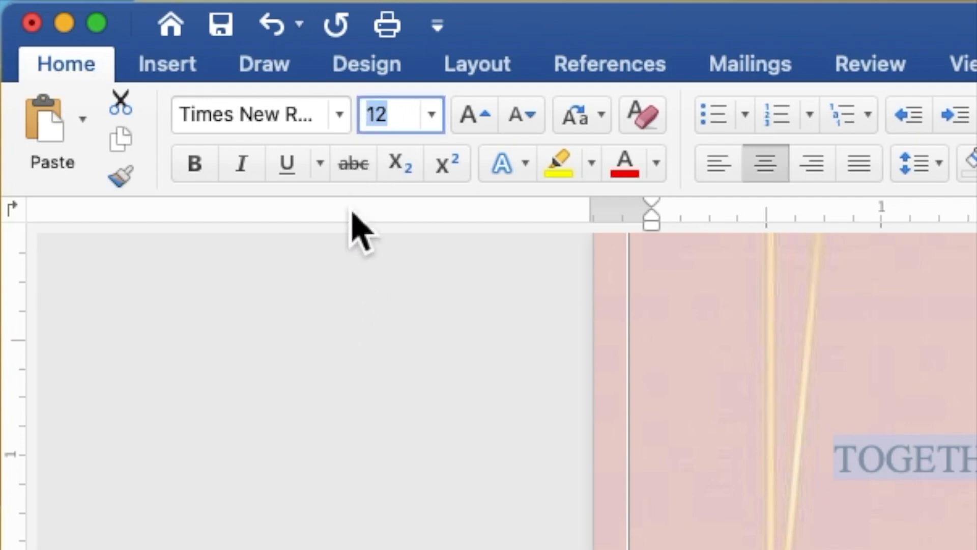
text(9)
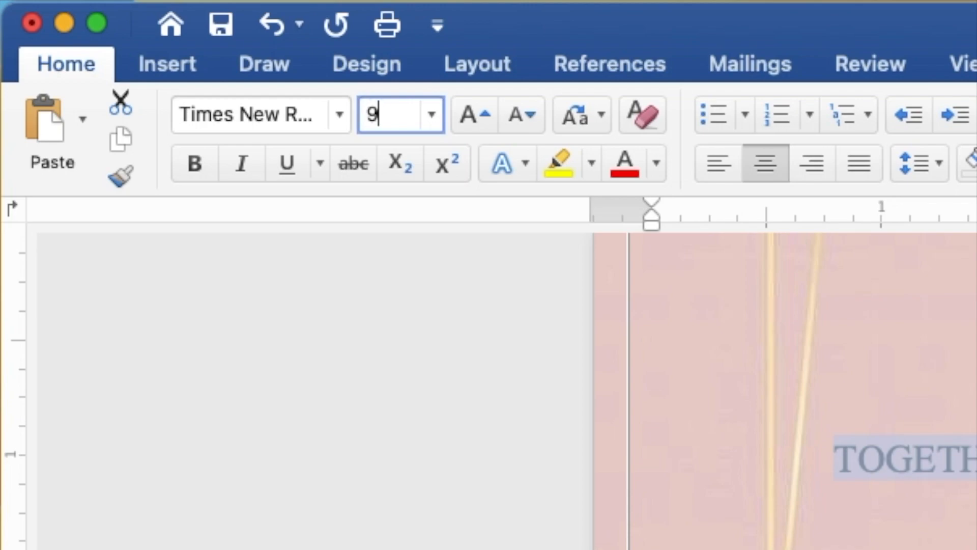
key(Return)
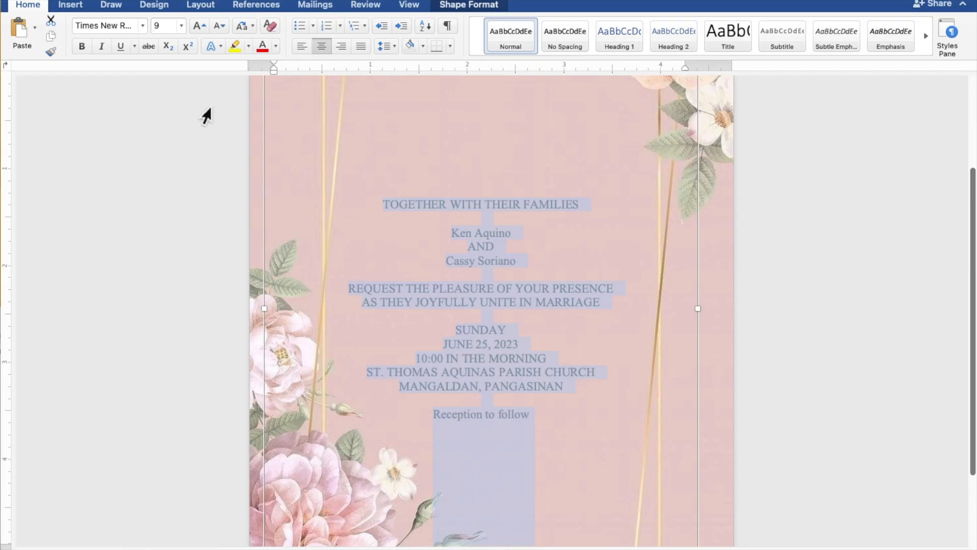
Select both names of the couple together with the "Reception to follow" line and apply the Secret Winter font.
click(508, 231)
drag(518, 239, 461, 237)
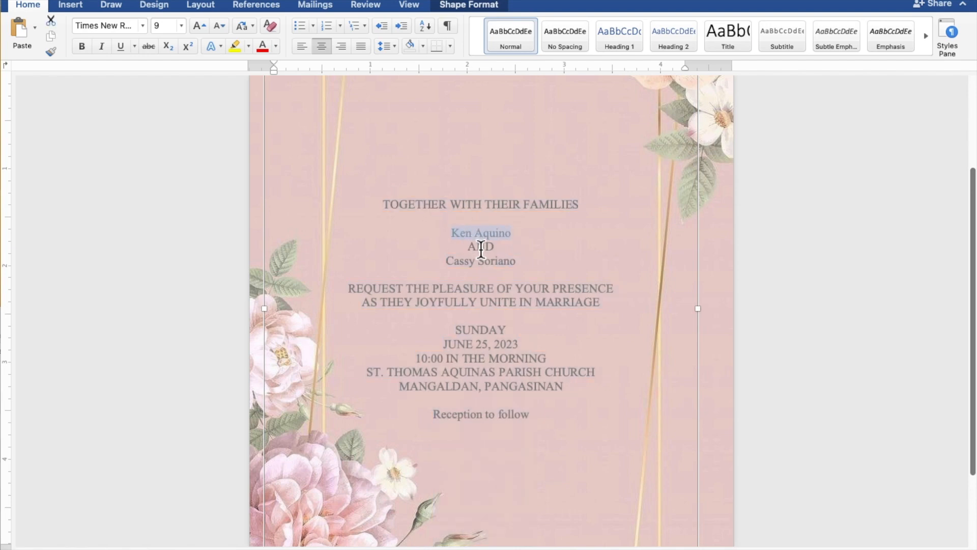
drag(521, 264, 460, 264)
drag(541, 418, 457, 416)
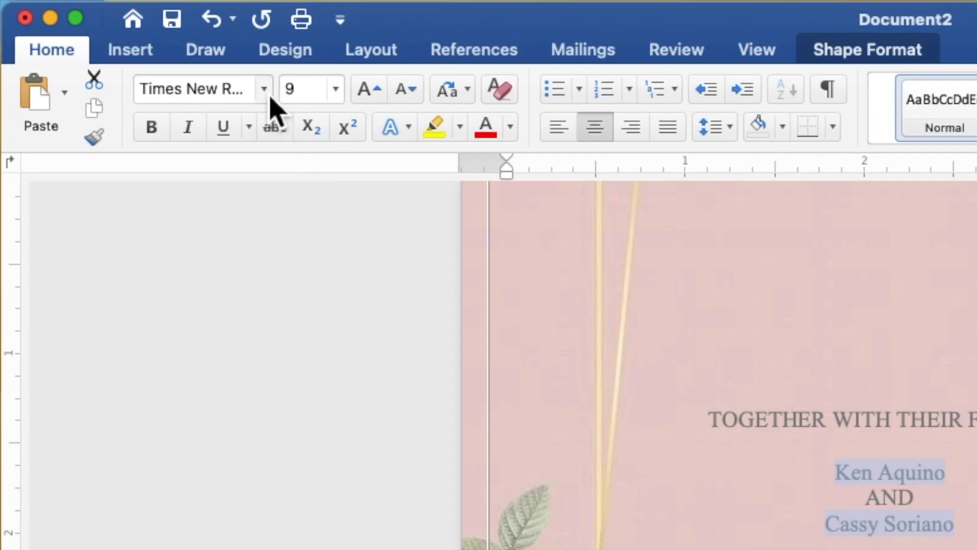
click(264, 89)
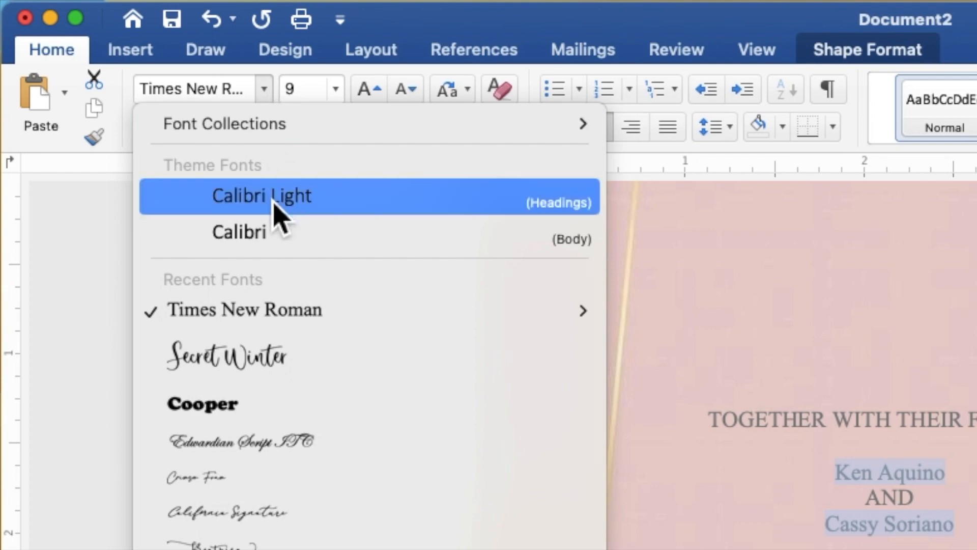
click(283, 356)
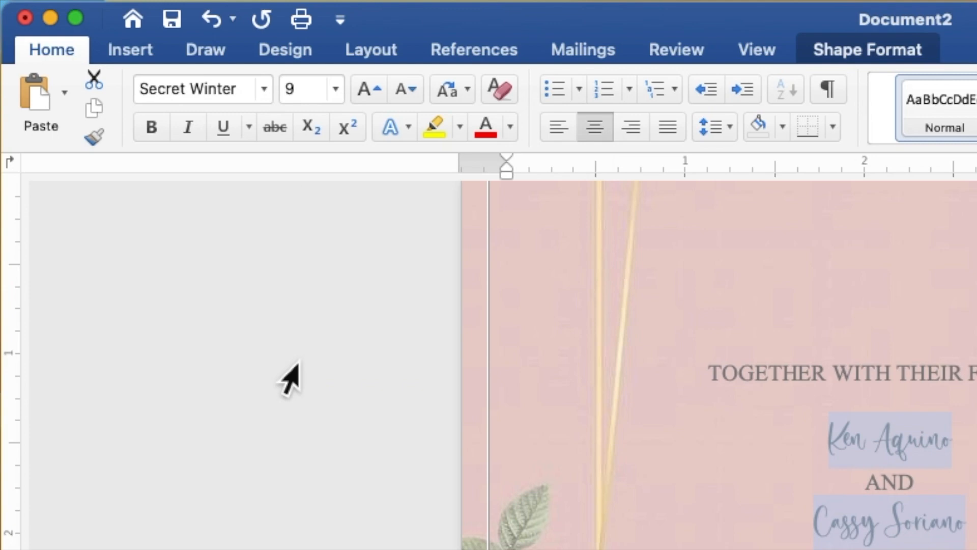
Set the couple's names and the reception line to size 15 and color them with the recently used dusty rose.
click(318, 97)
double_click(292, 100)
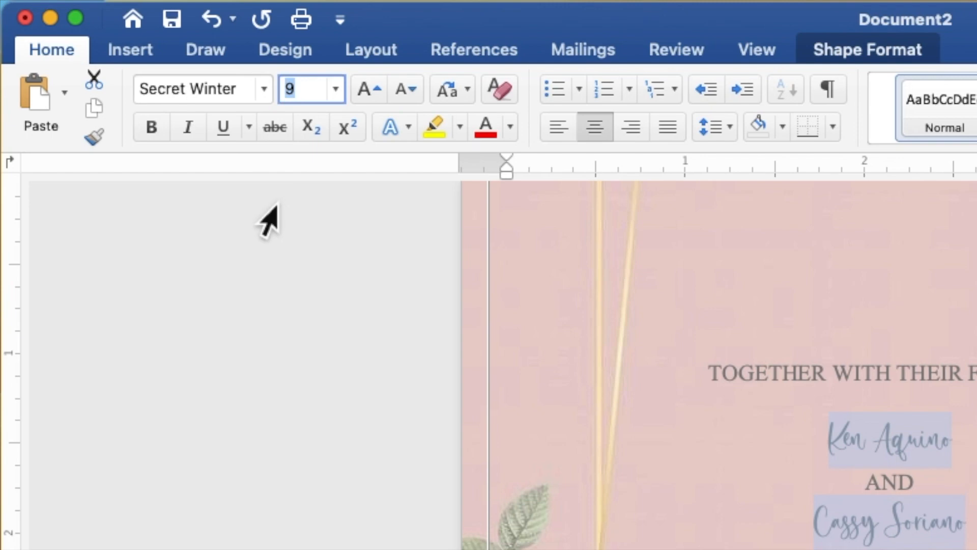
text(15)
key(Return)
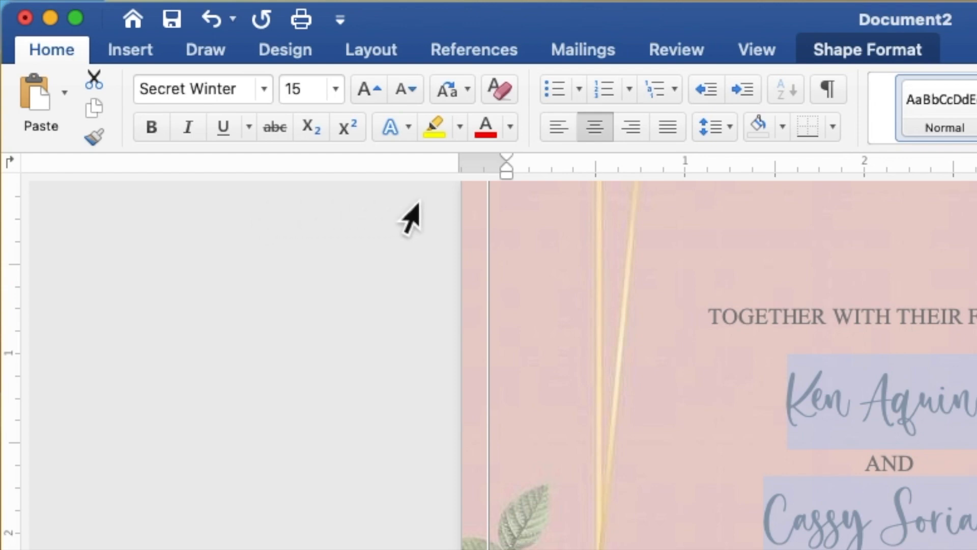
click(513, 135)
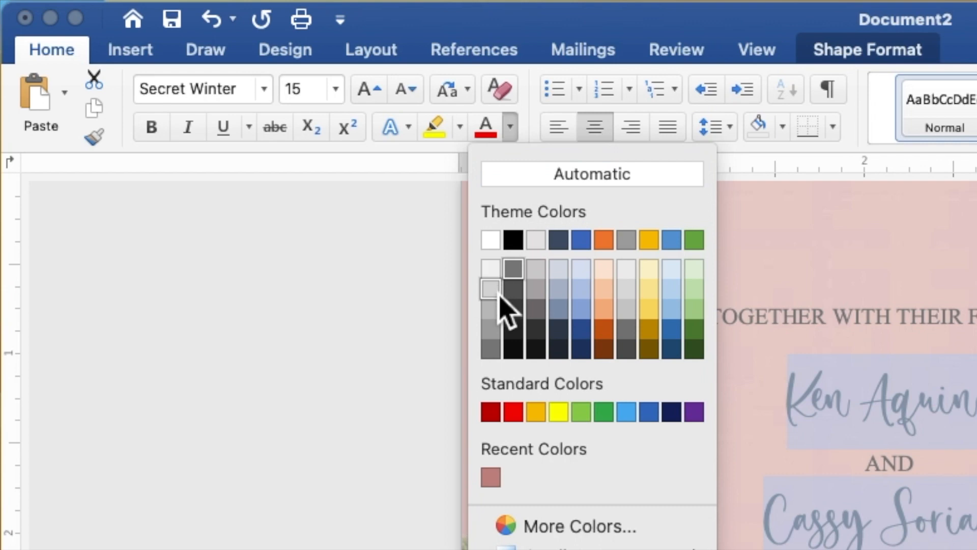
click(497, 484)
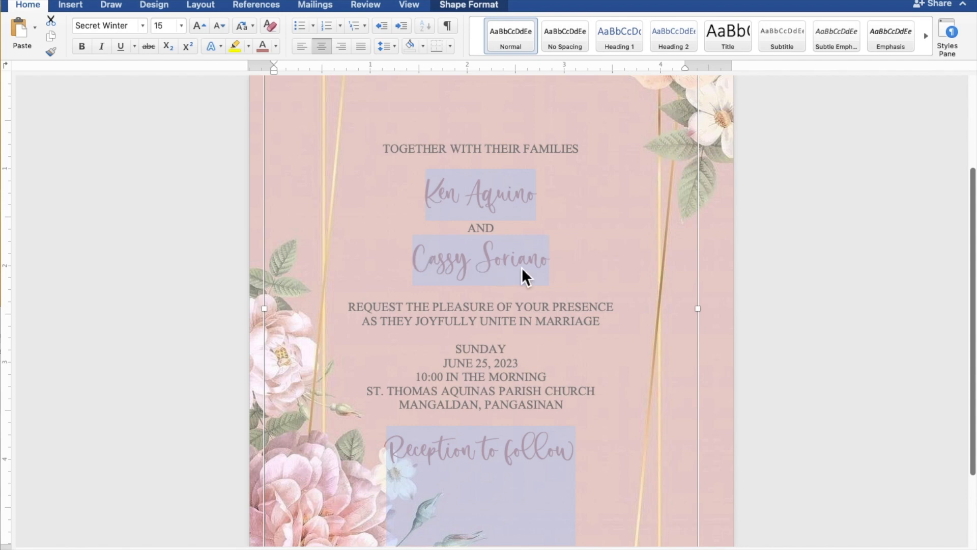
Select both names of the couple, without the reception line, and set their font size to 25.
click(551, 264)
drag(552, 264, 439, 255)
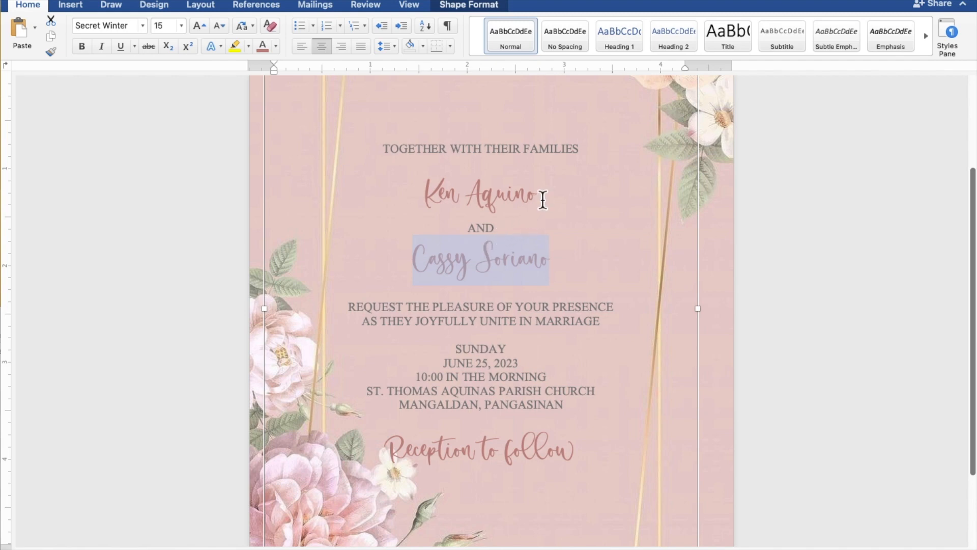
drag(543, 197, 439, 200)
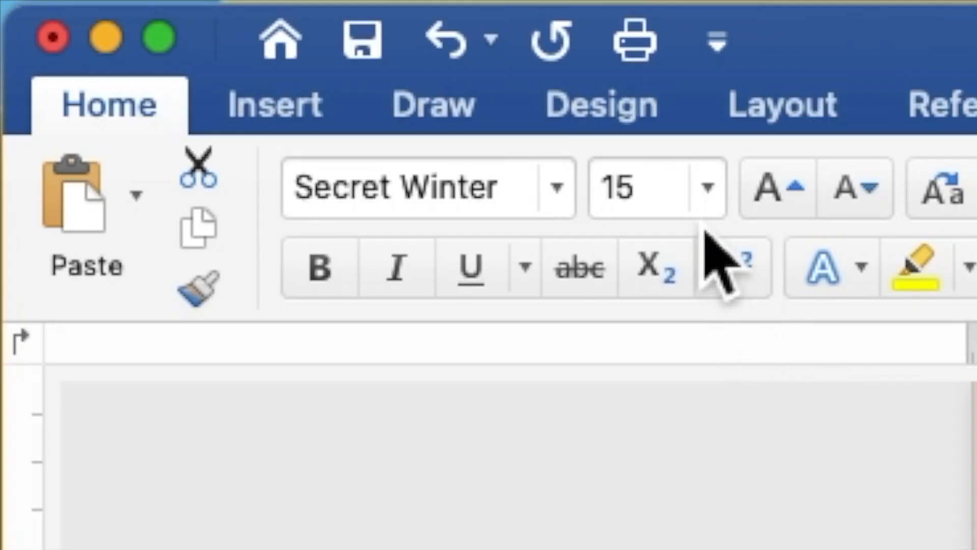
drag(671, 214, 602, 208)
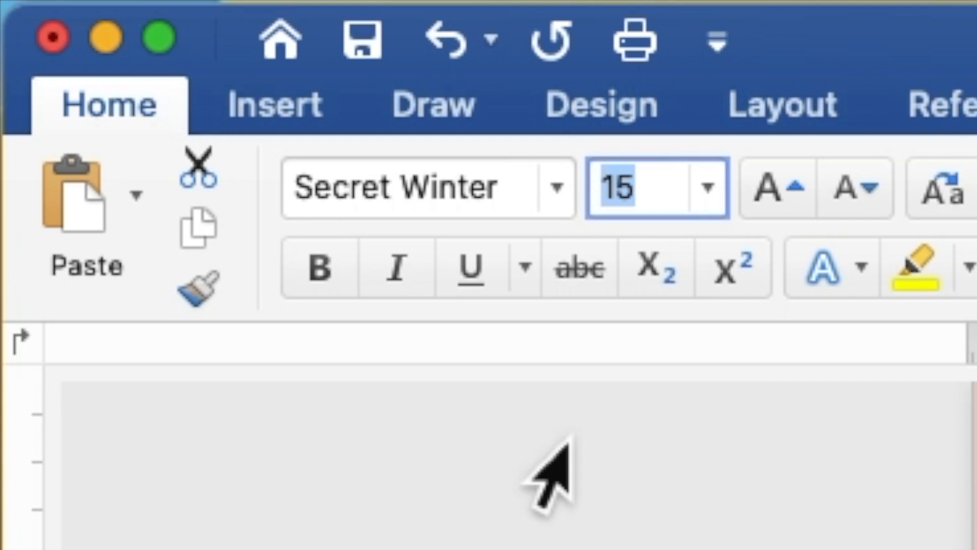
text(25)
key(Return)
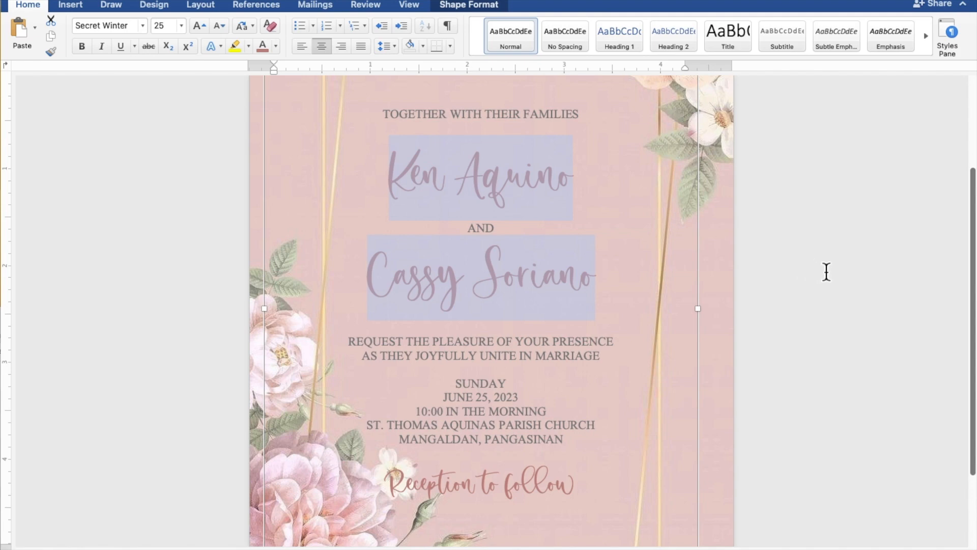
Move the invitation text box up and slightly right to center it within the gold frame, and deselect it.
scroll(826, 272, down, 5)
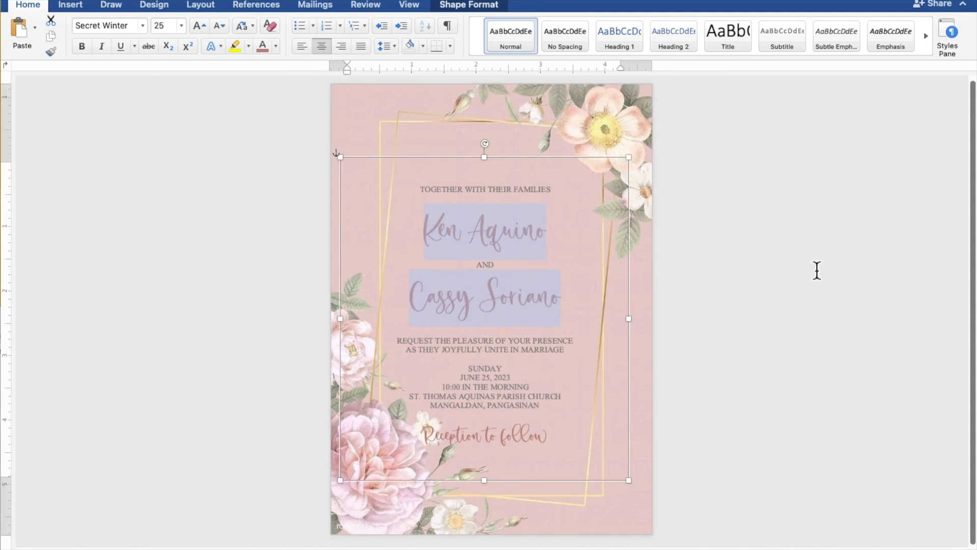
click(593, 164)
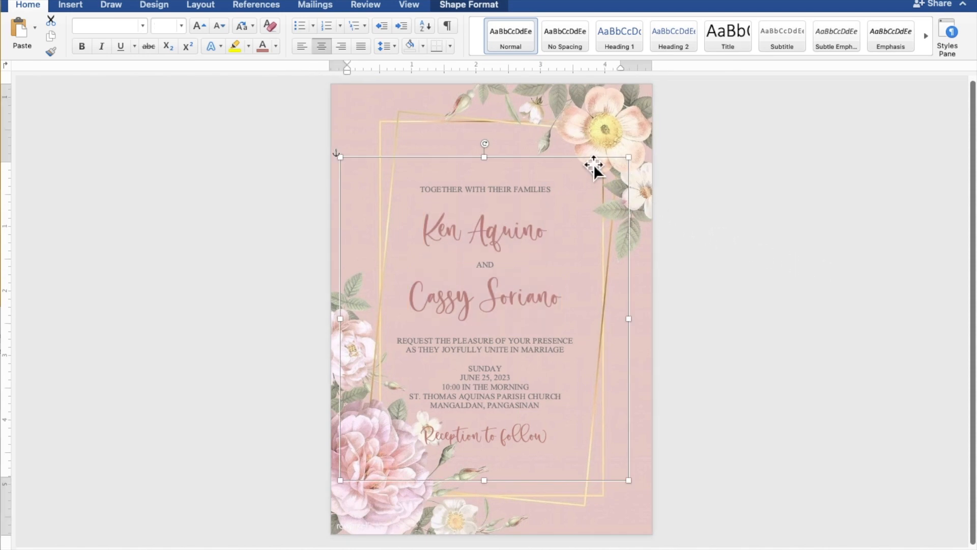
drag(594, 164, 601, 135)
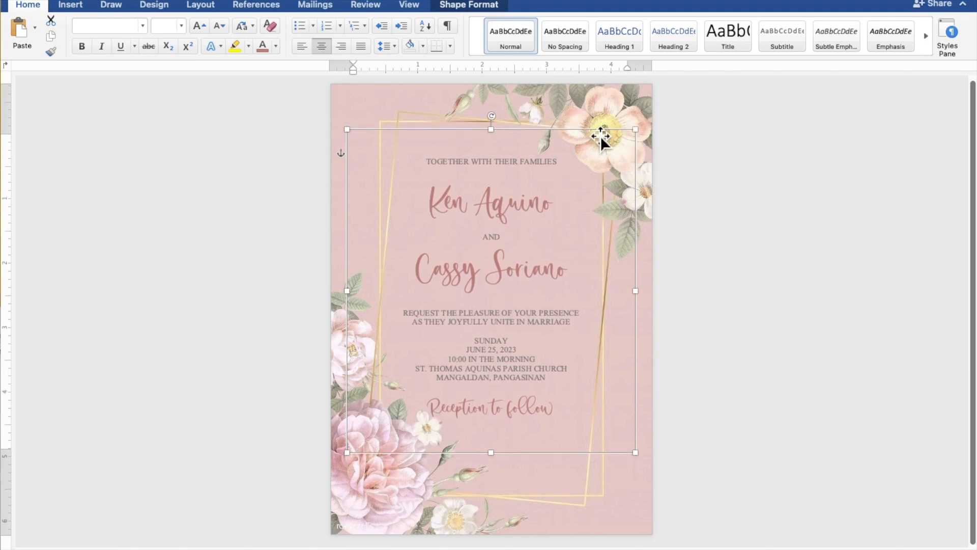
click(865, 211)
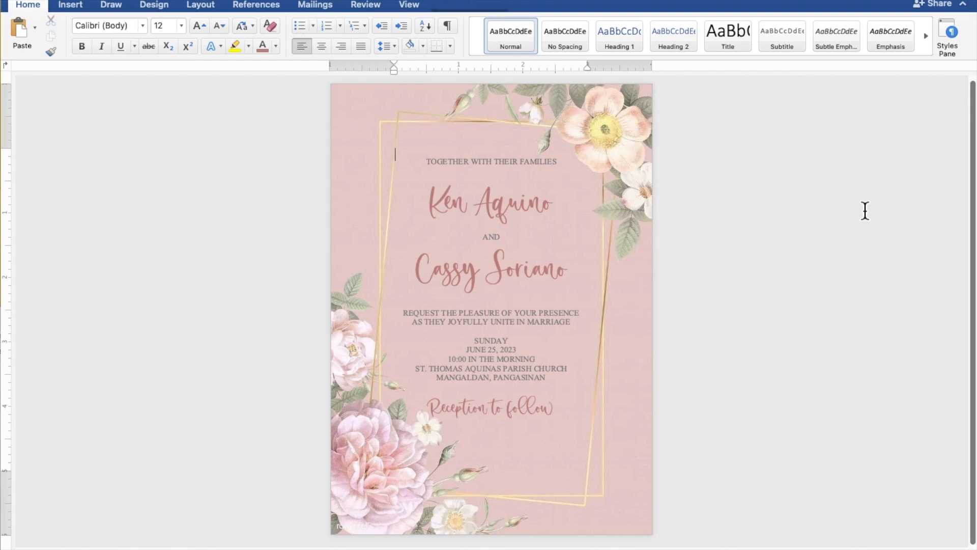